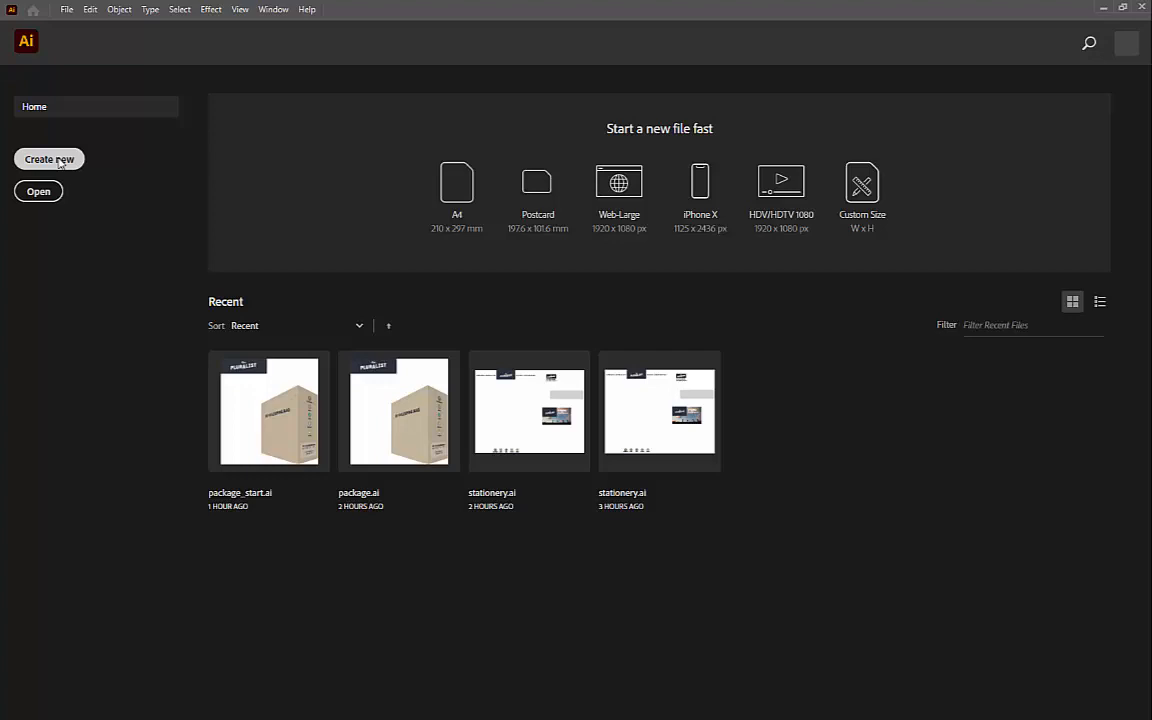
# Step: Create a new portrait Letter document from the Print presets, 612 x 792 pt with one artboard
pyautogui.click(50, 159)
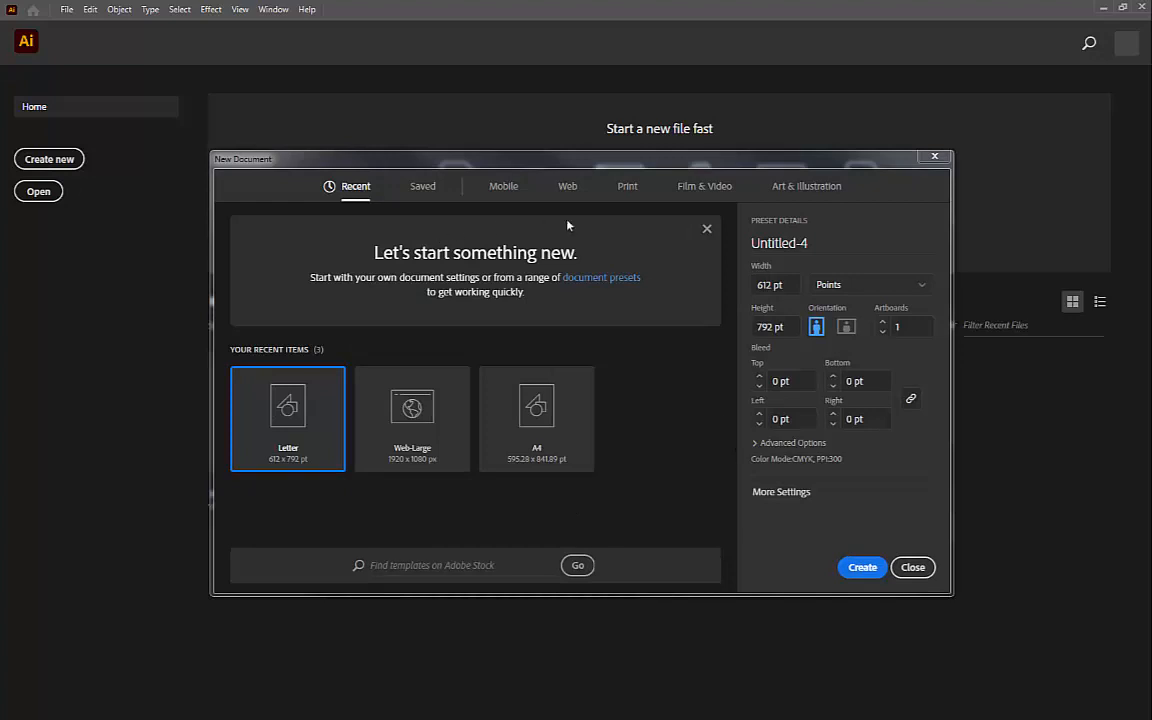
pyautogui.click(624, 188)
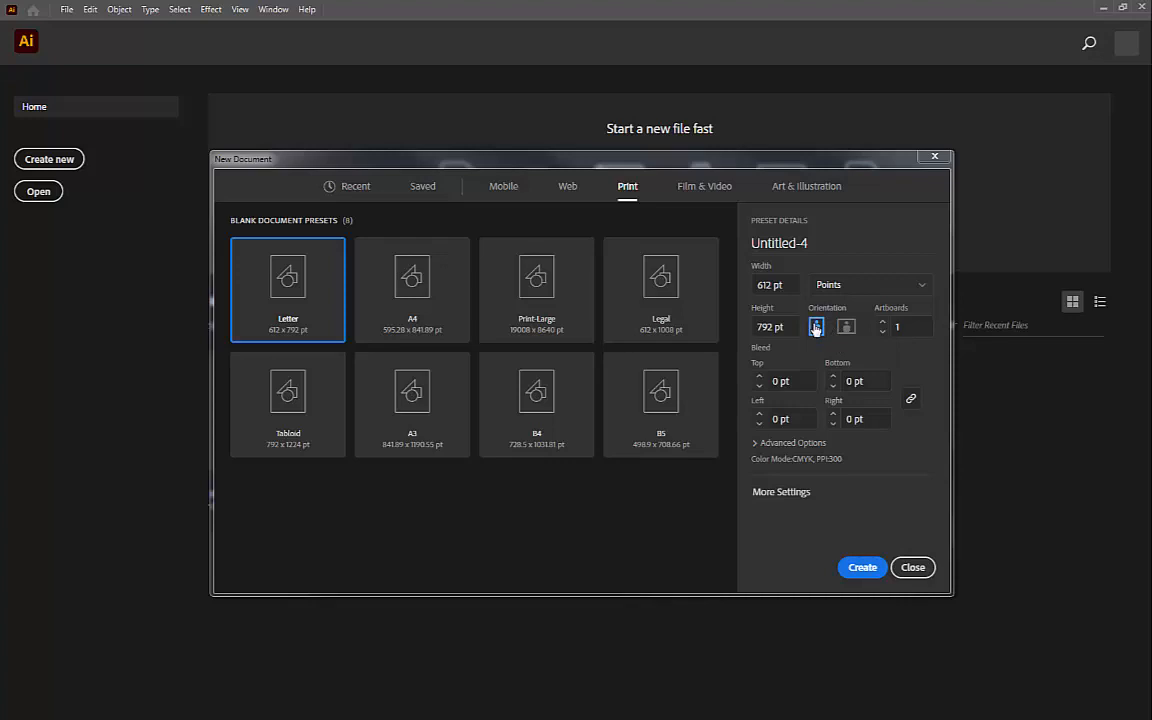
pyautogui.click(862, 567)
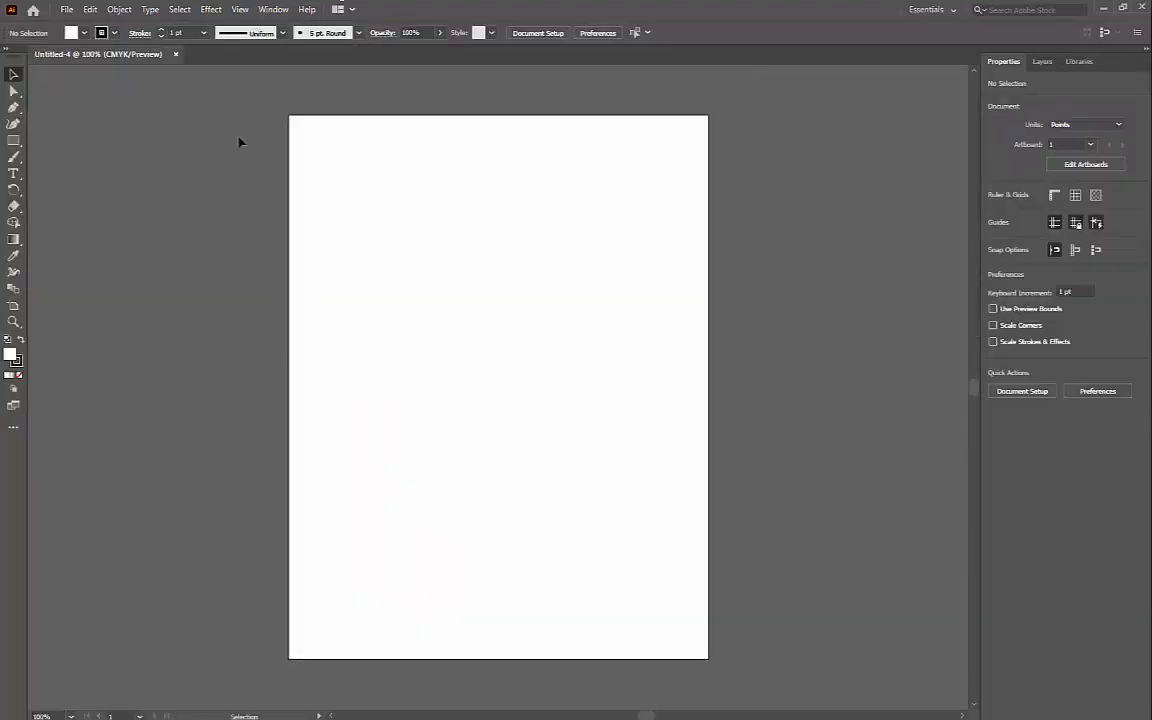
# Step: Activate the Perspective Grid tool to show the default two-point grid on the artboard
pyautogui.click(13, 427)
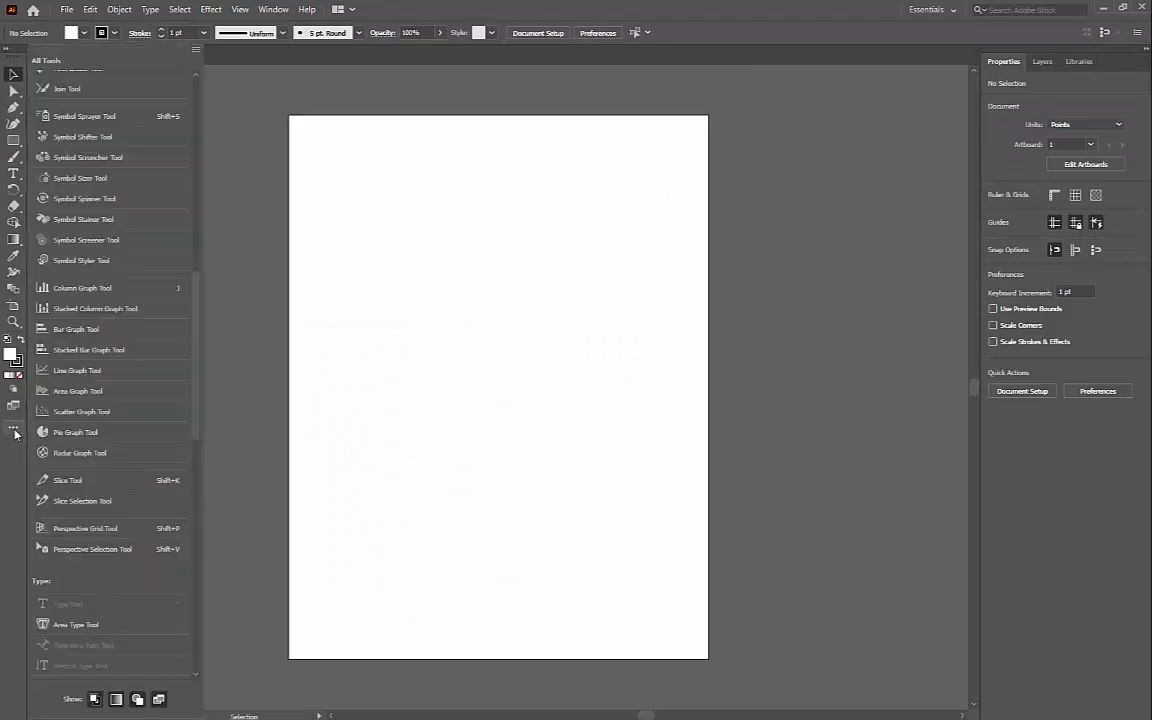
pyautogui.click(99, 531)
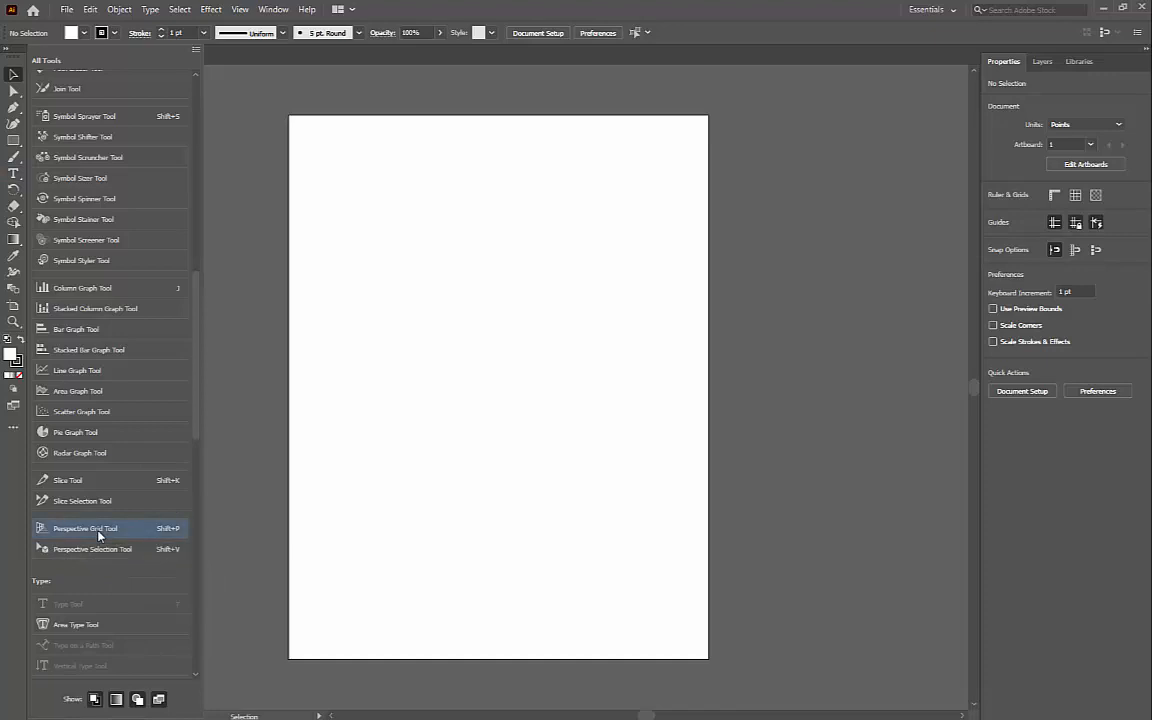
pyautogui.click(161, 540)
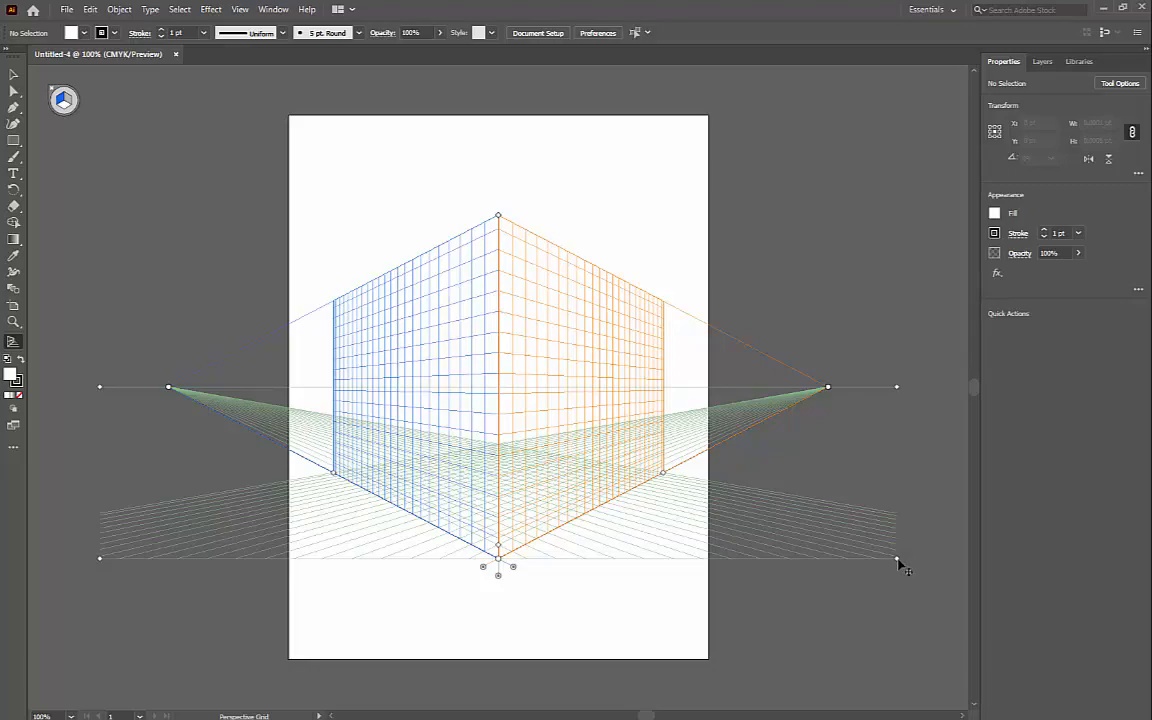
# Step: Reposition the whole perspective grid slightly higher on the artboard and raise its horizon level a little
pyautogui.moveTo(898, 563); pyautogui.dragTo(899, 514)
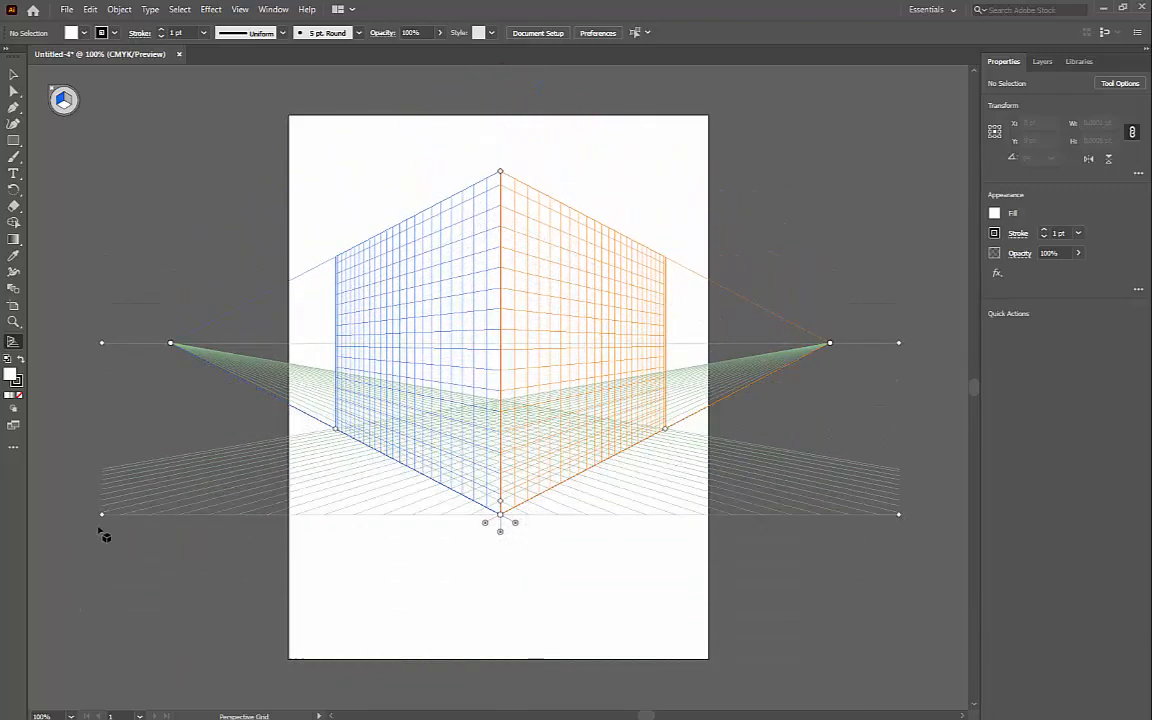
pyautogui.moveTo(102, 516); pyautogui.dragTo(95, 543)
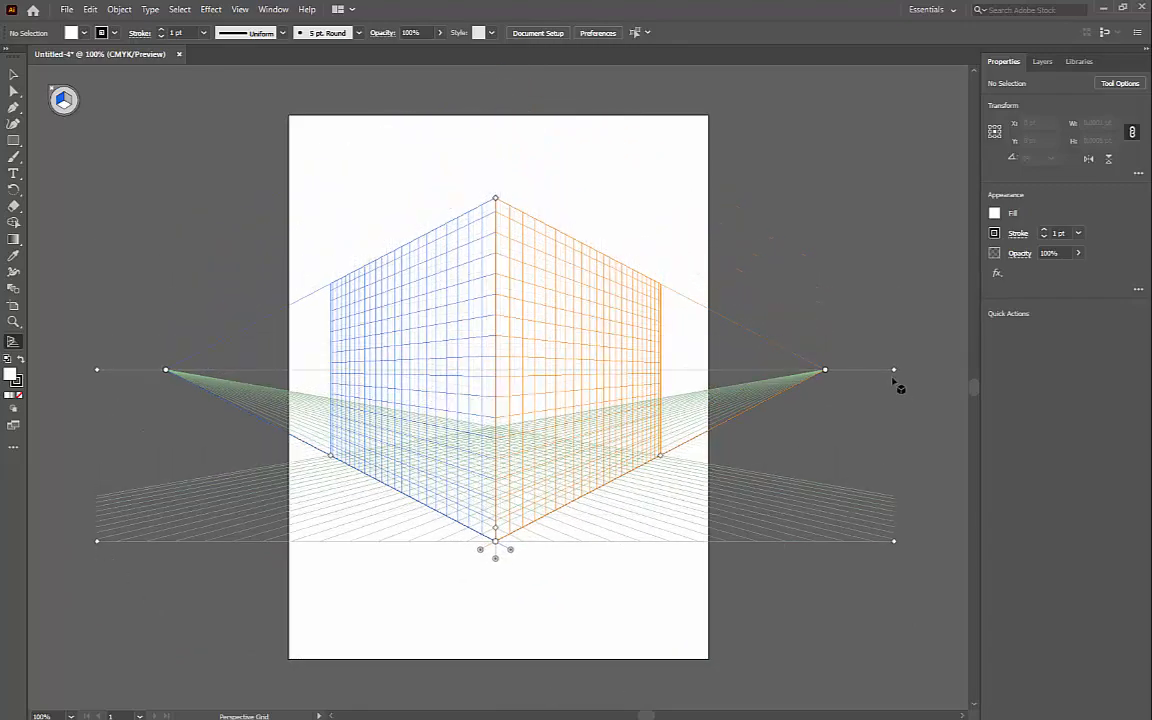
pyautogui.moveTo(896, 372); pyautogui.dragTo(737, 371)
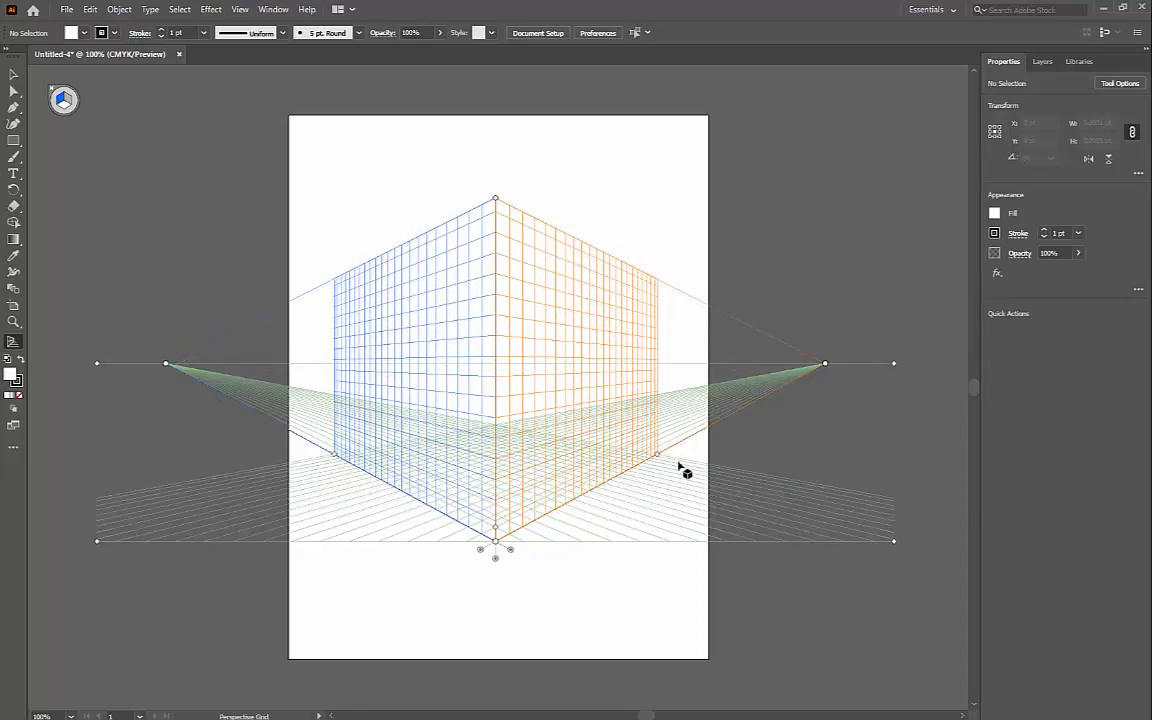
# Step: Shorten the extents of the right and left grid planes toward the center and raise the grid's height slightly
pyautogui.moveTo(658, 459)
pyautogui.mouseDown()
pyautogui.moveTo(674, 460)
pyautogui.moveTo(672, 446)
pyautogui.mouseUp()
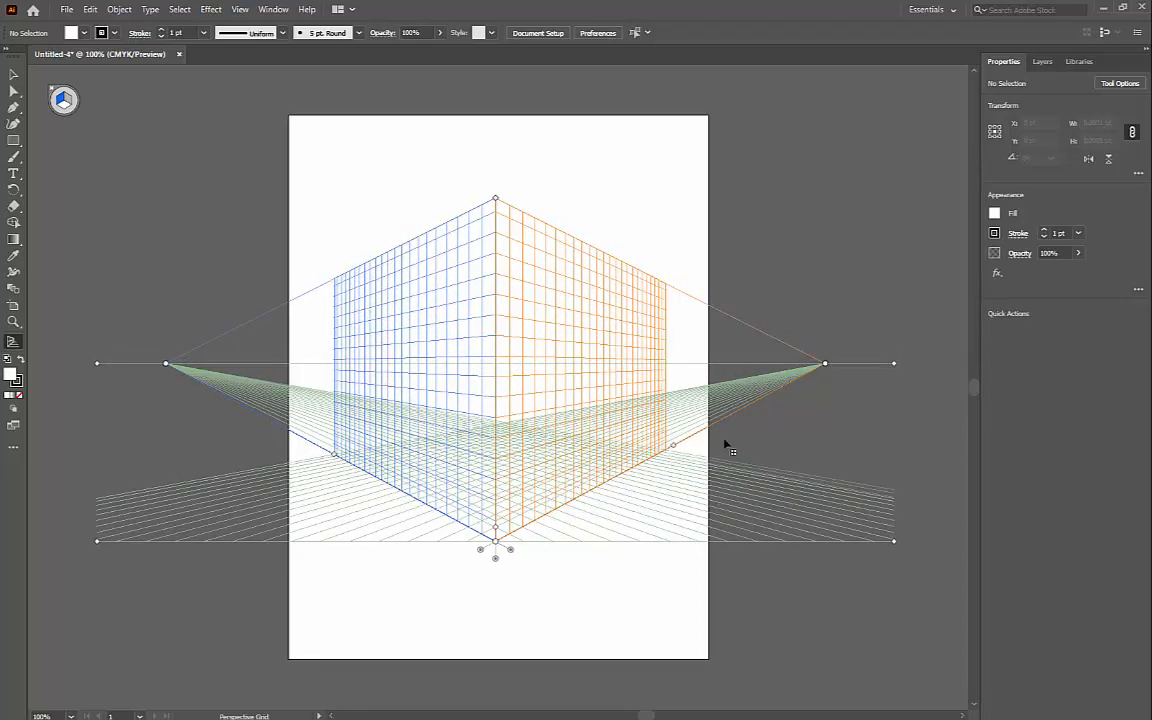
pyautogui.moveTo(742, 436); pyautogui.dragTo(585, 493)
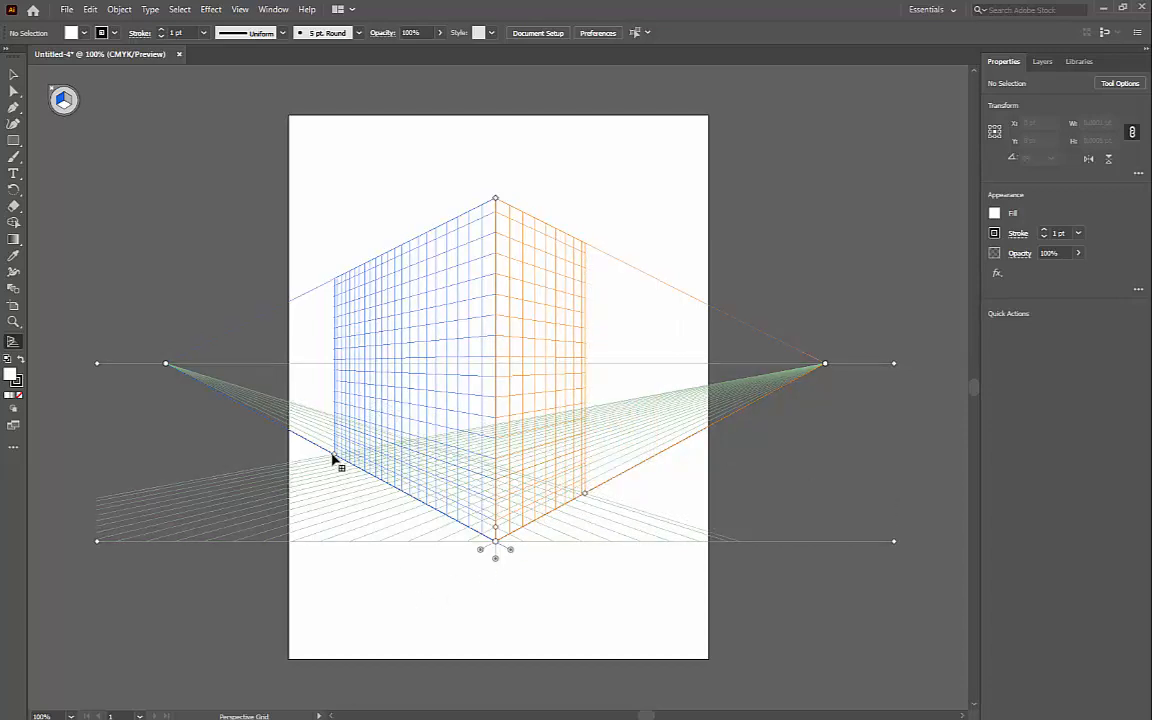
pyautogui.moveTo(340, 461); pyautogui.dragTo(383, 488)
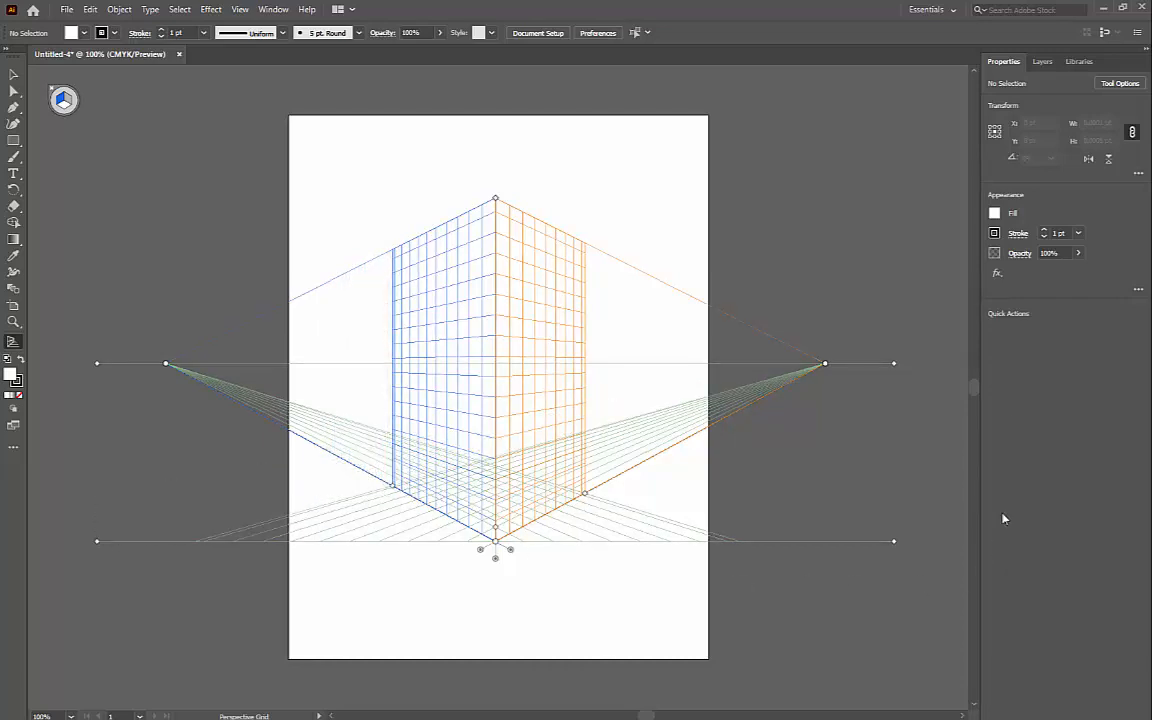
pyautogui.moveTo(495, 200)
pyautogui.mouseDown()
pyautogui.moveTo(498, 303)
pyautogui.moveTo(497, 198)
pyautogui.mouseUp()
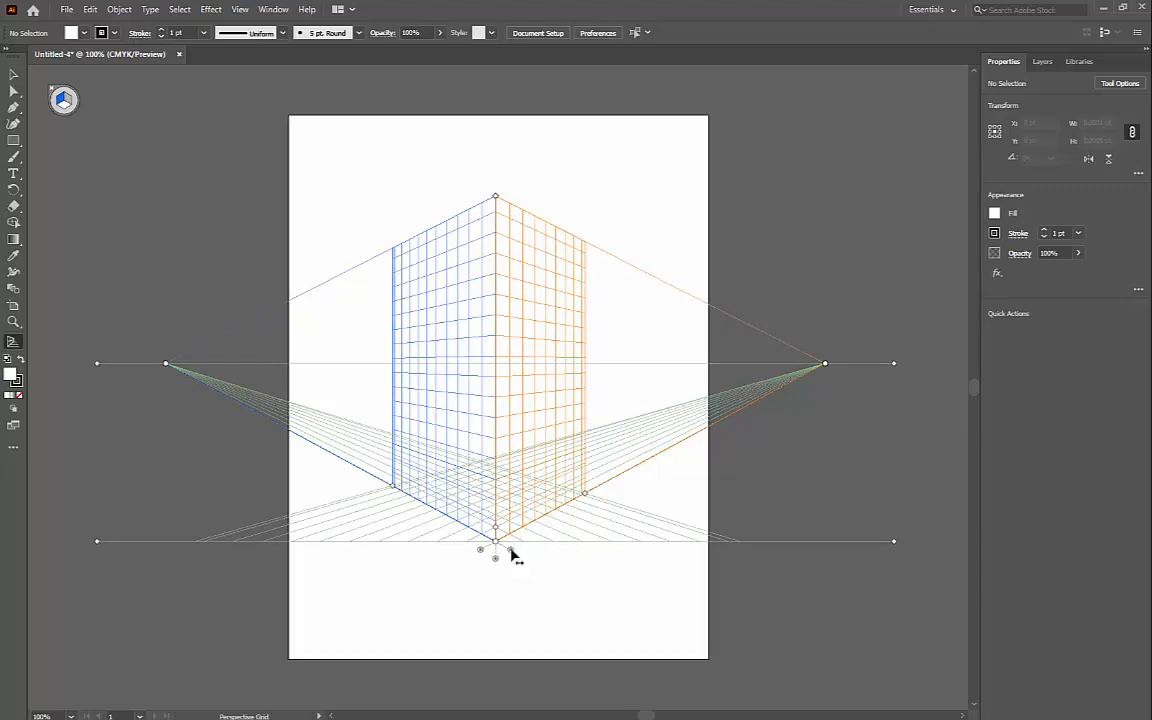
# Step: Try moving the left and right grid planes apart along the ground line, and undo both plane moves
pyautogui.moveTo(511, 552); pyautogui.dragTo(481, 610)
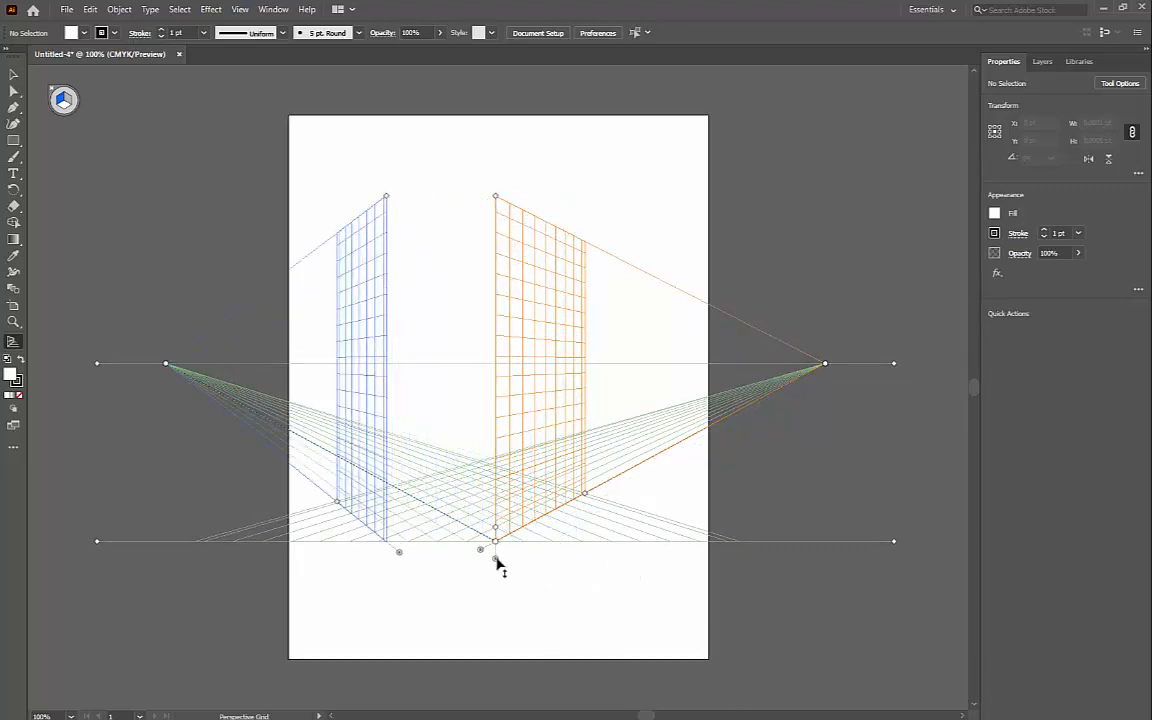
pyautogui.moveTo(497, 560); pyautogui.dragTo(594, 553)
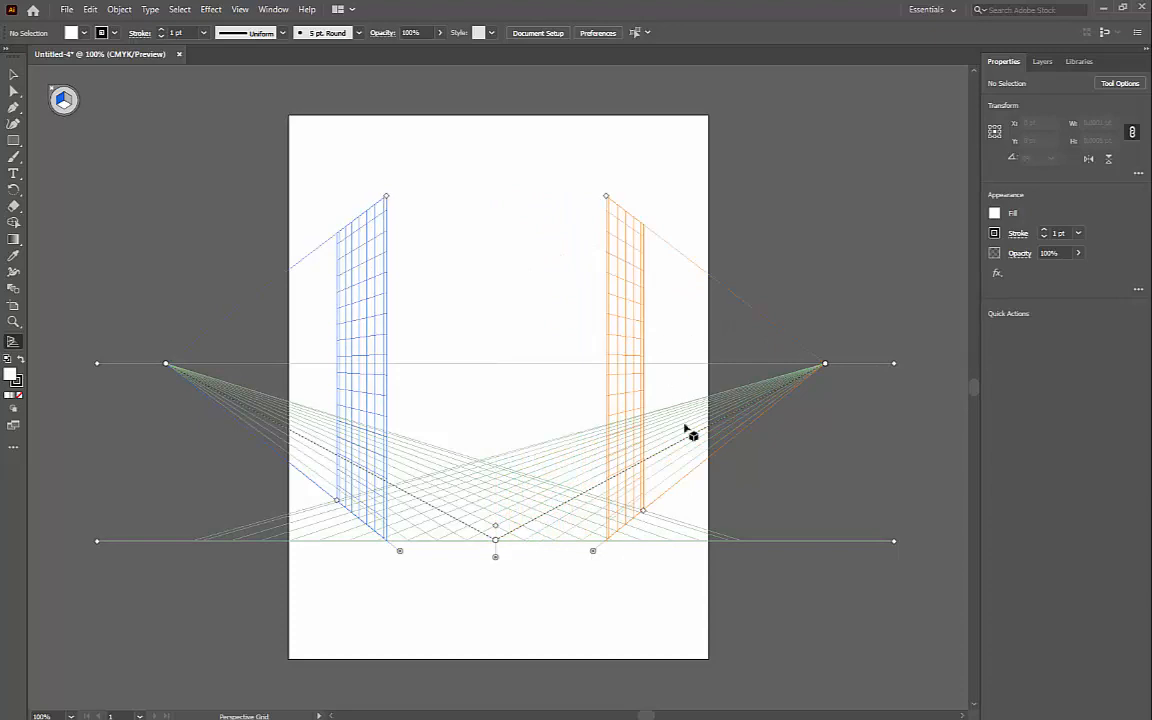
pyautogui.click(90, 9)
pyautogui.click(104, 24)
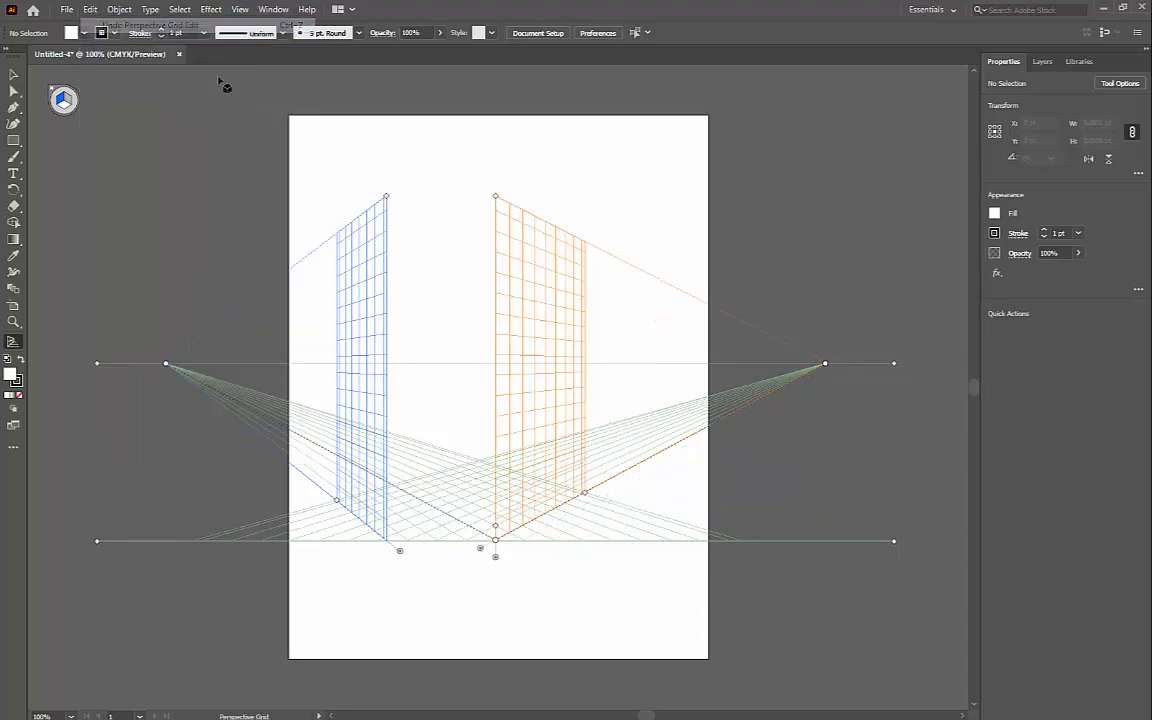
pyautogui.hotkey('ctrl', 'z')
pyautogui.hotkey('ctrl', 'z')
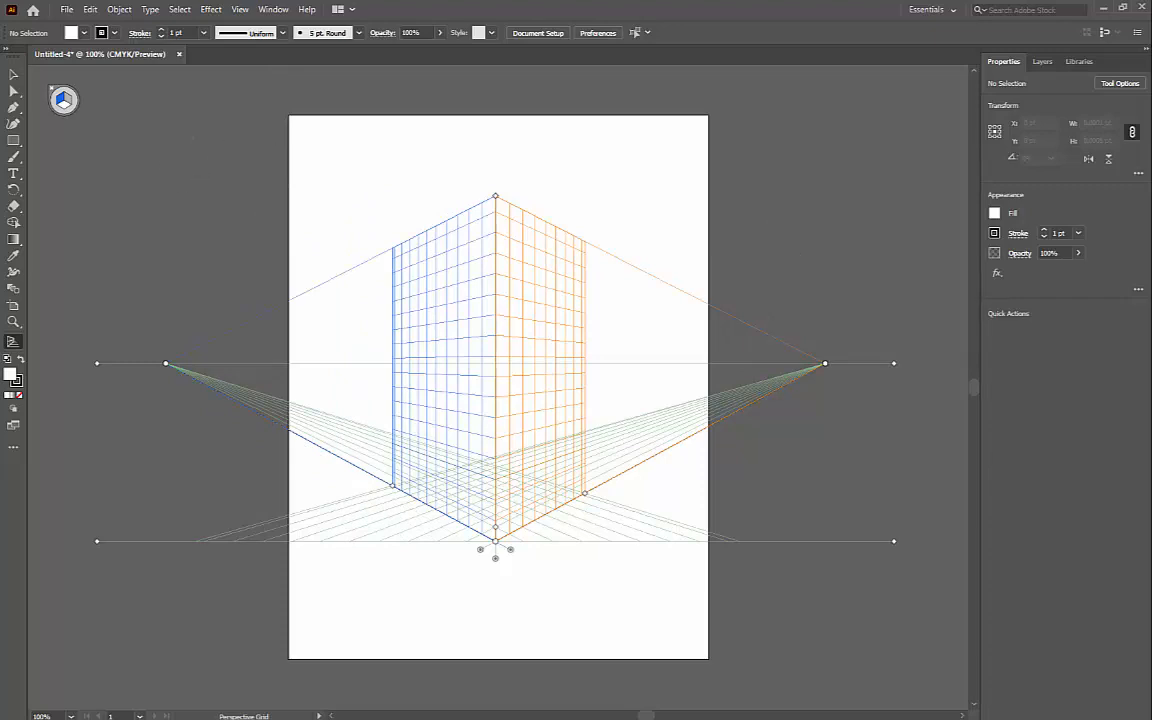
# Step: Switch the perspective grid to the one-point preset [1P-Normal View]
pyautogui.click(240, 9)
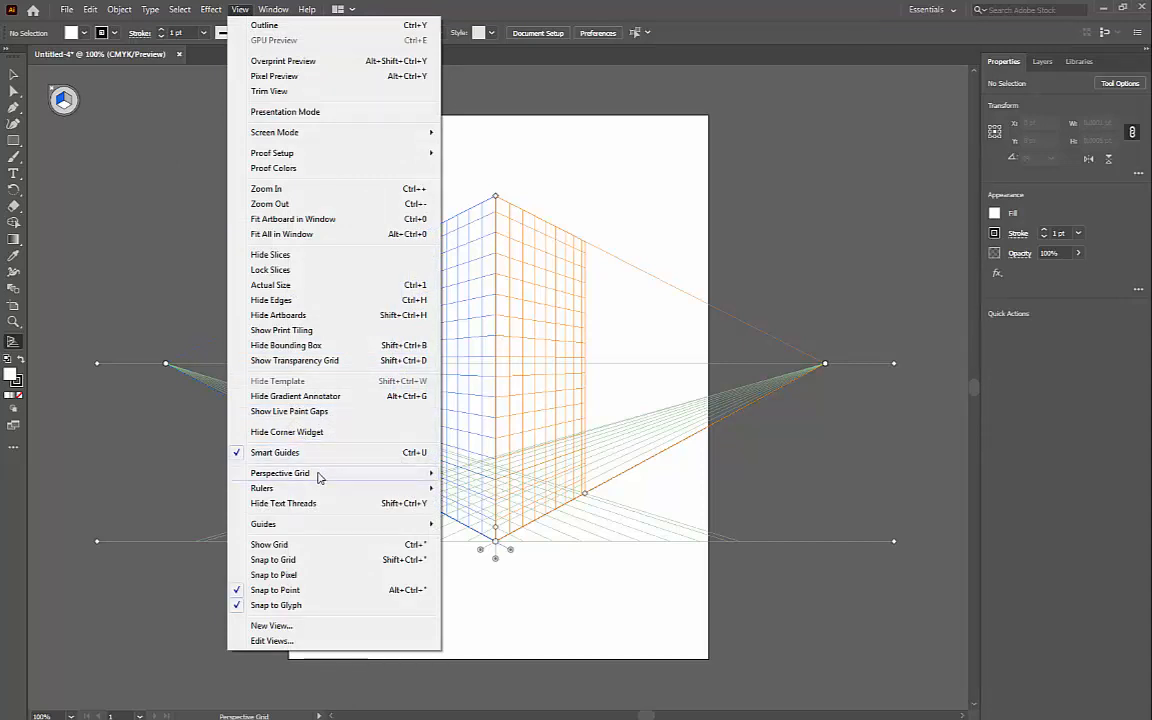
pyautogui.moveTo(320, 478)
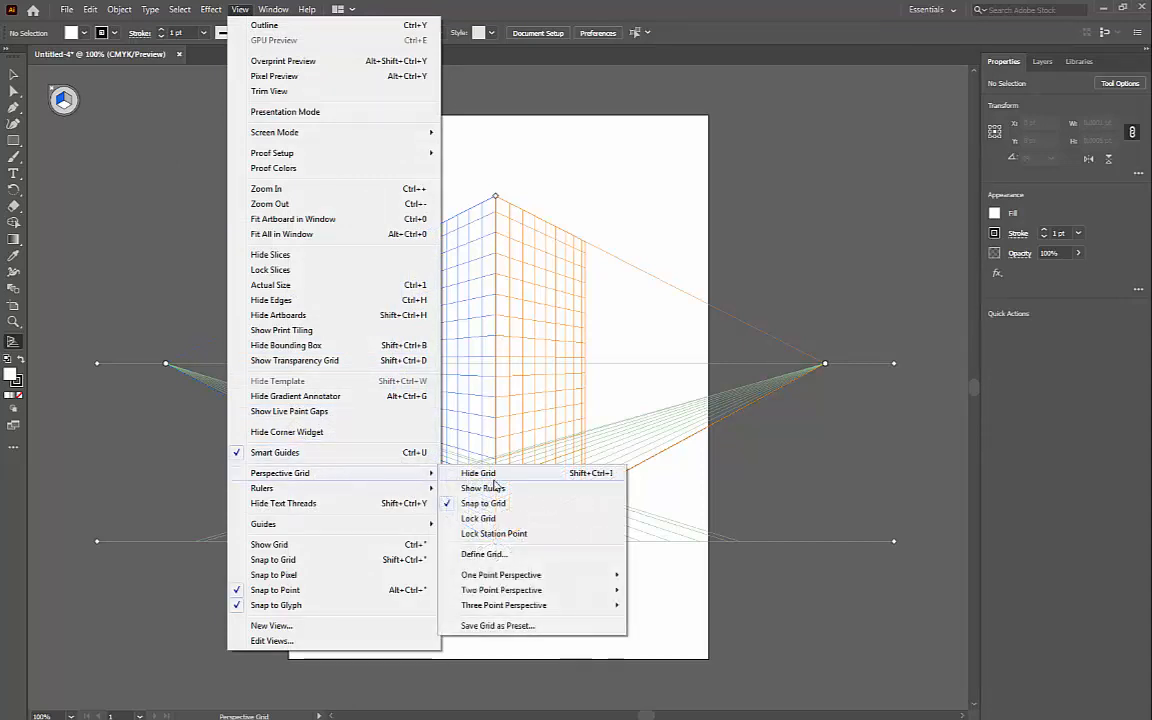
pyautogui.moveTo(563, 576)
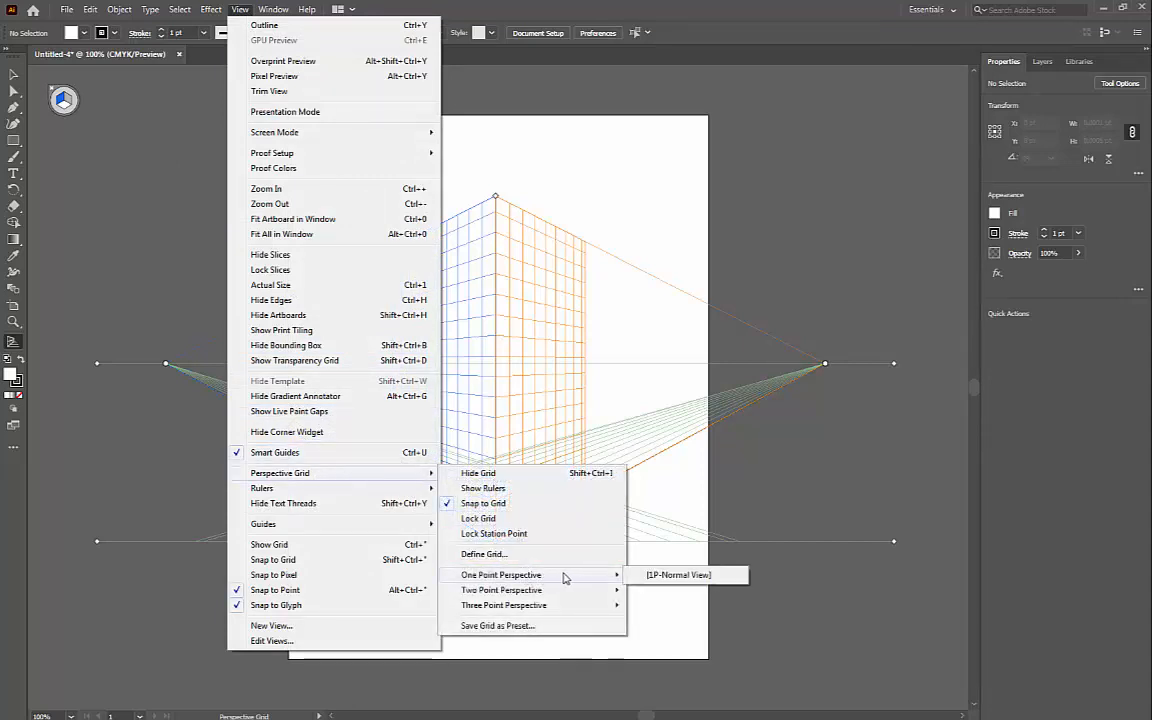
pyautogui.click(661, 576)
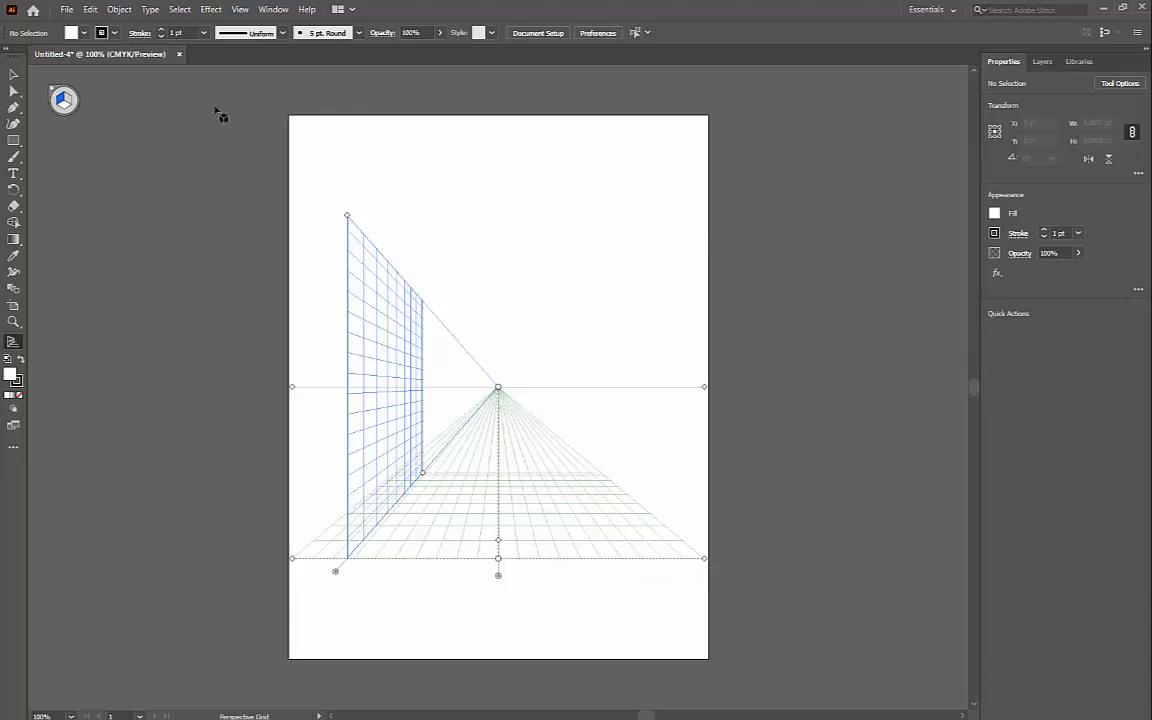
# Step: Switch the perspective grid to the three-point preset [3P-Normal View]
pyautogui.click(240, 9)
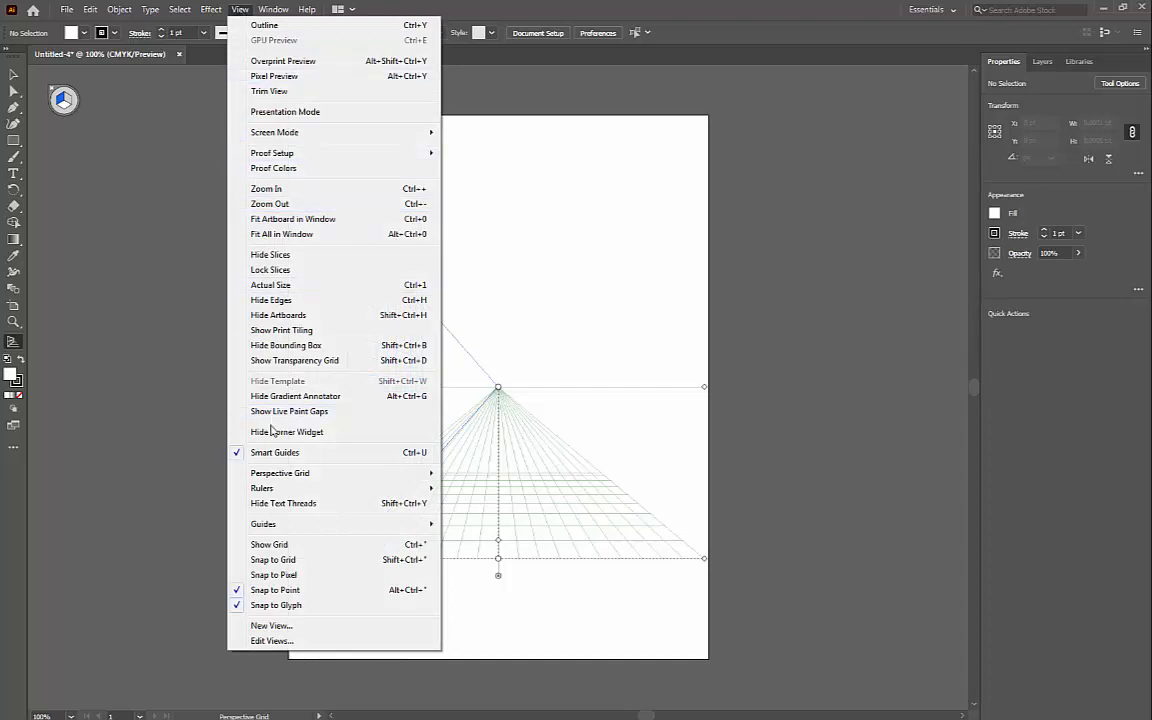
pyautogui.moveTo(378, 478)
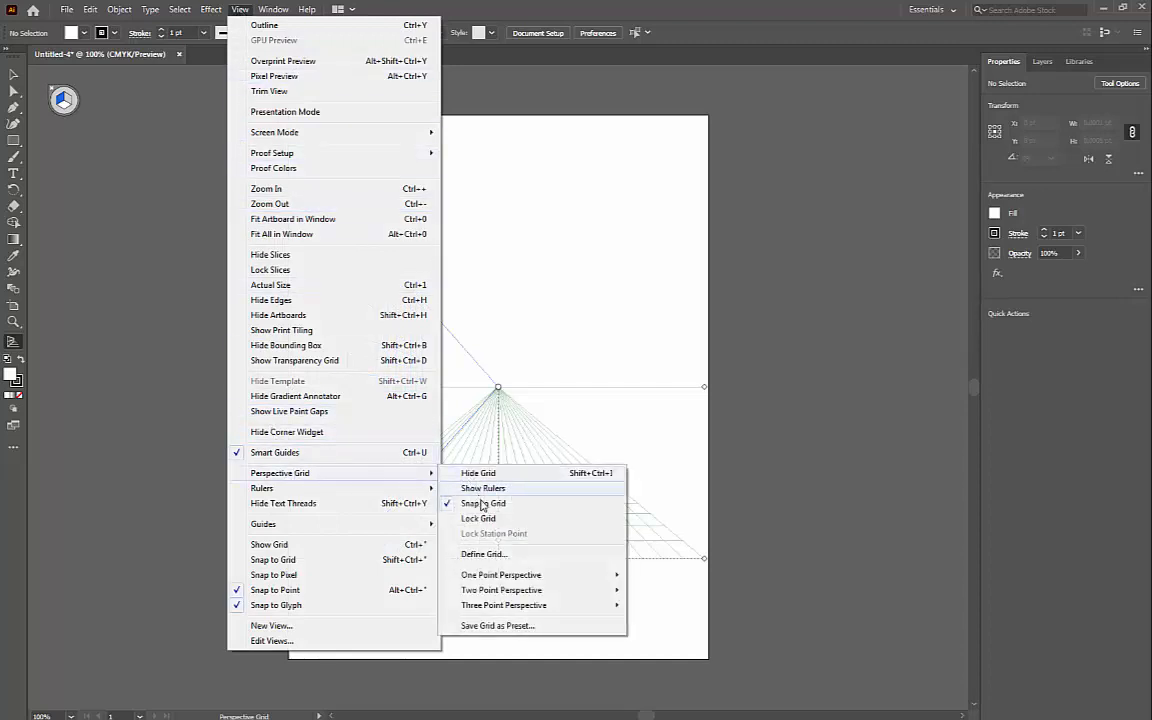
pyautogui.moveTo(568, 604)
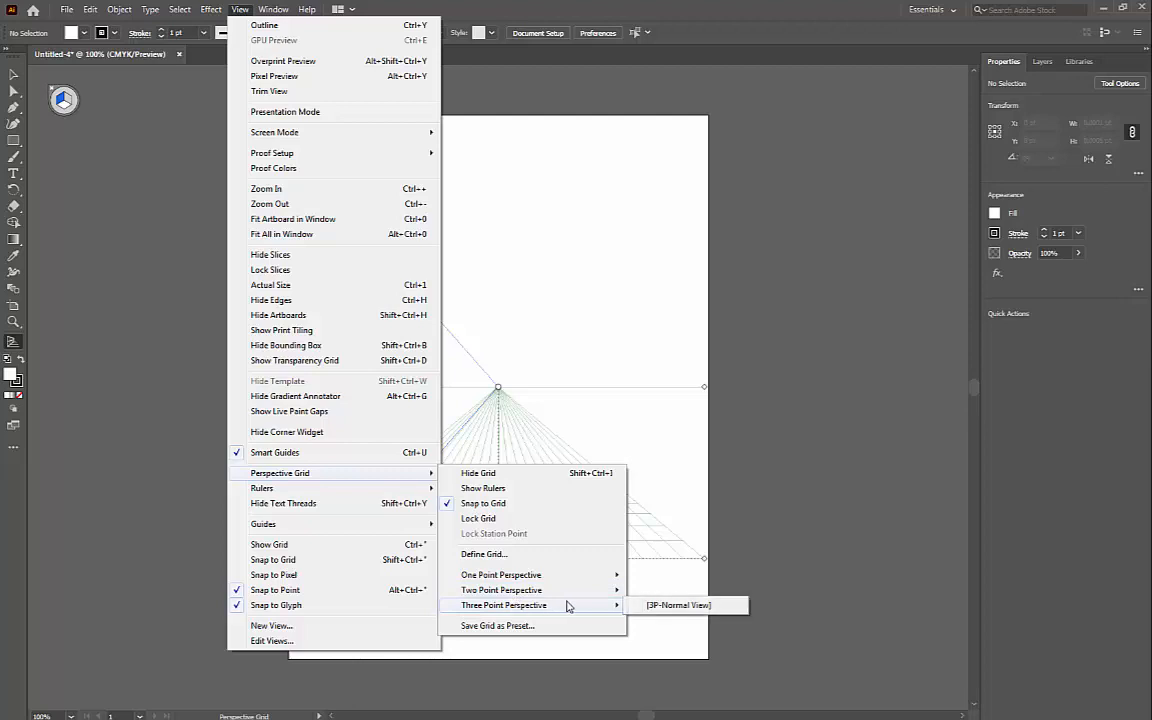
pyautogui.click(645, 606)
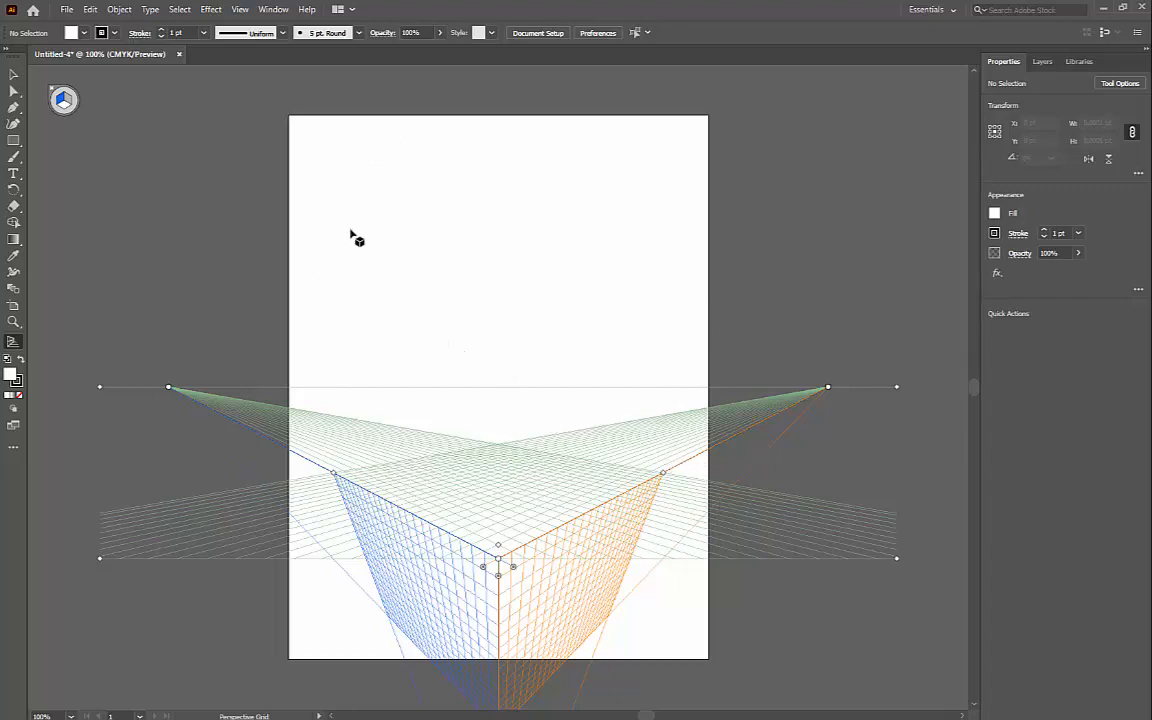
# Step: Close the untitled document without saving and open package_start.ai from the Lesson01 folder in Adobe Bridge
pyautogui.click(179, 54)
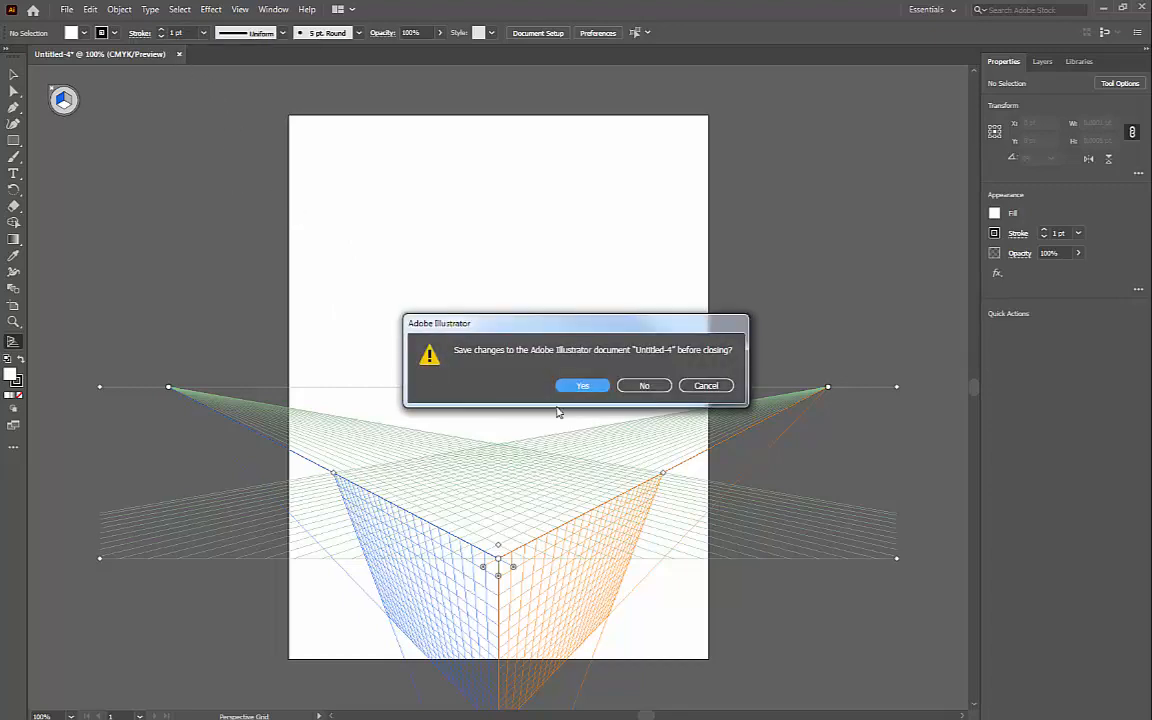
pyautogui.click(660, 385)
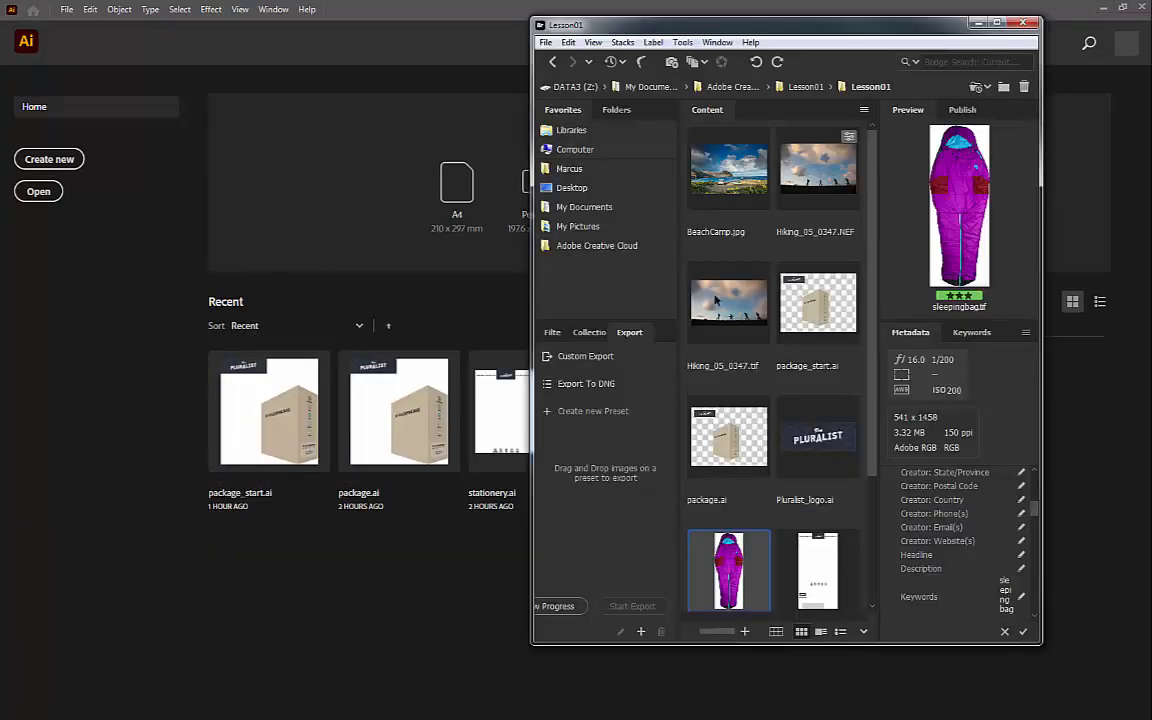
pyautogui.moveTo(779, 25); pyautogui.dragTo(328, 44)
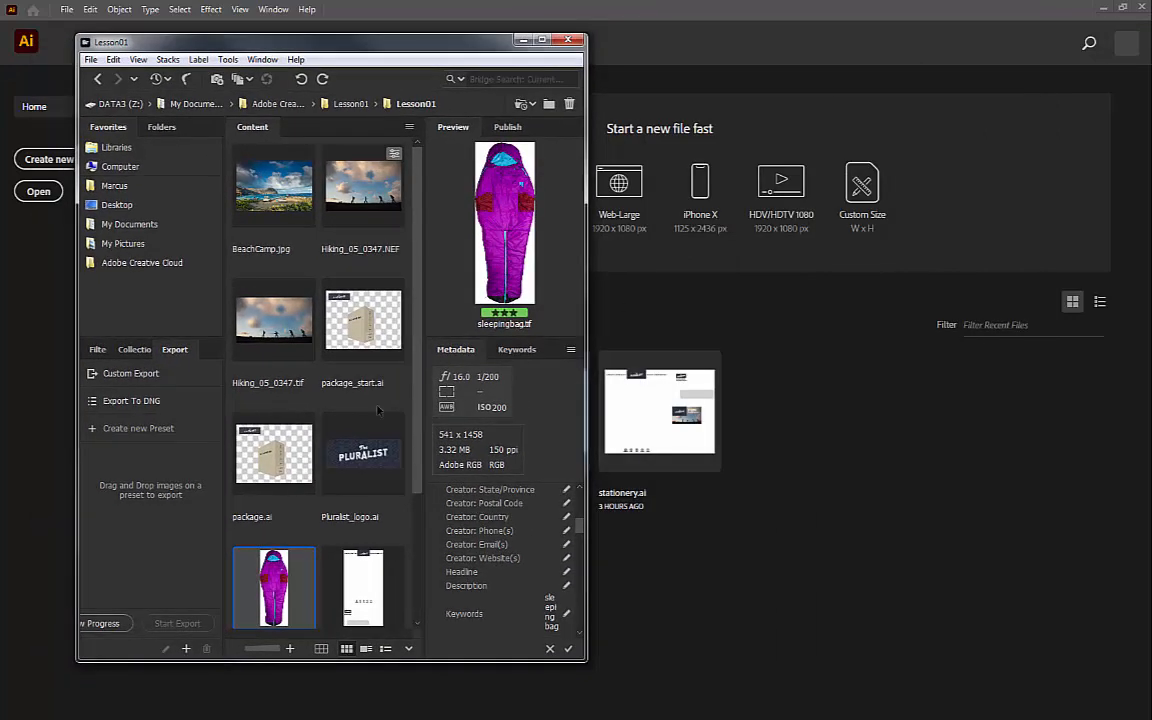
pyautogui.doubleClick(365, 333)
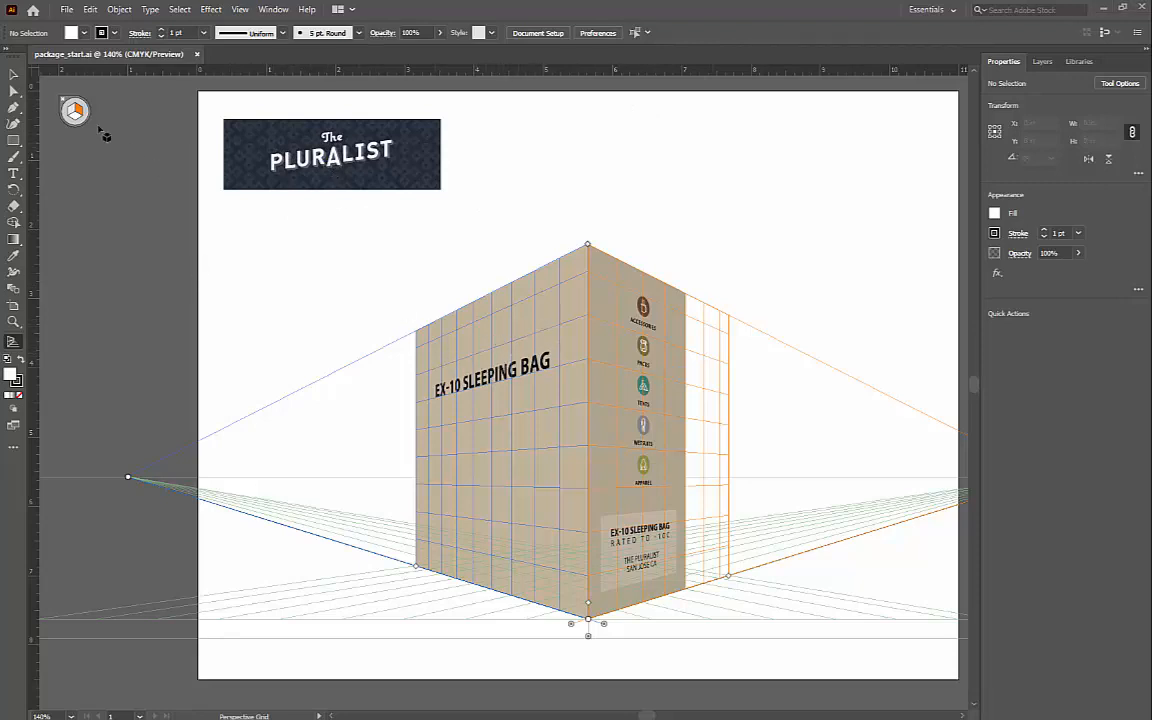
# Step: Select the whole Pluralist logo, place a copy in perspective on the box's left face above the EX-10 SLEEPING BAG text, and deselect it
pyautogui.click(12, 75)
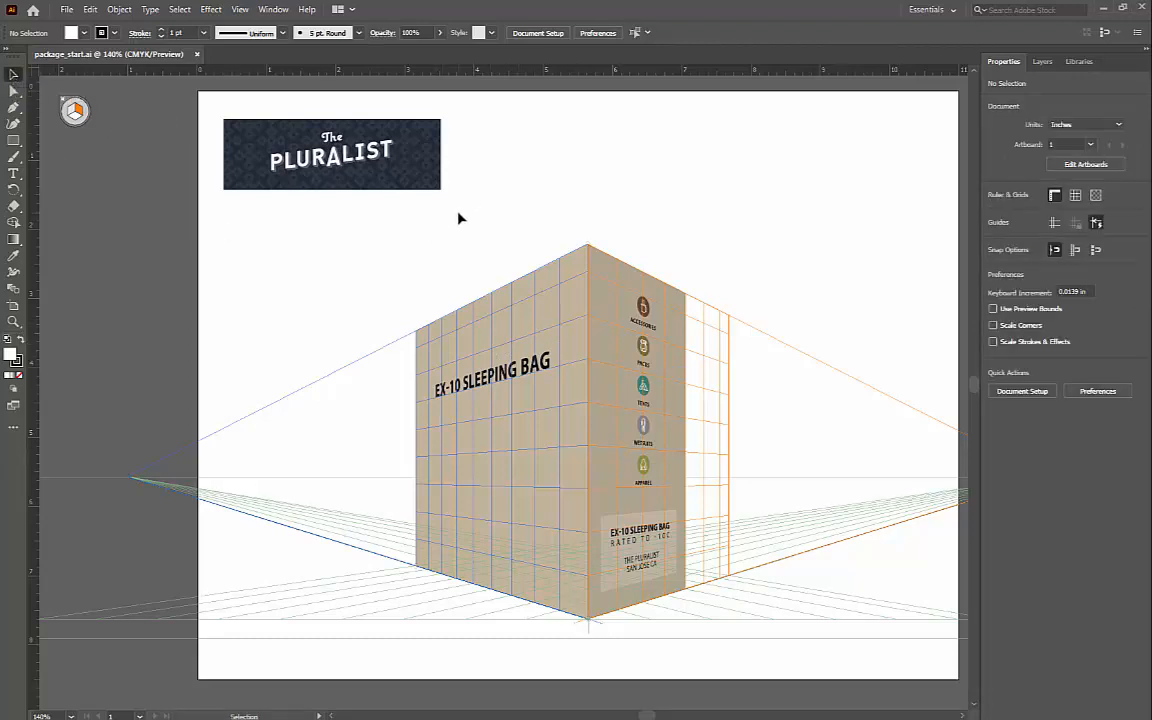
pyautogui.moveTo(459, 214); pyautogui.dragTo(192, 90)
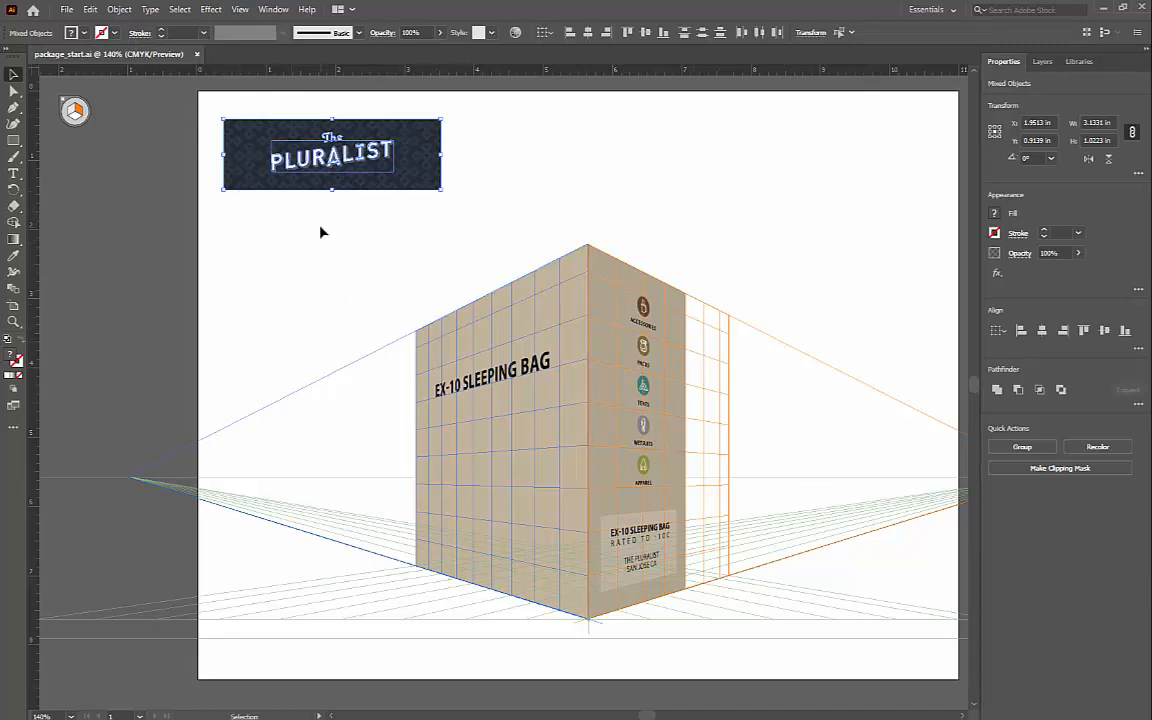
pyautogui.click(13, 429)
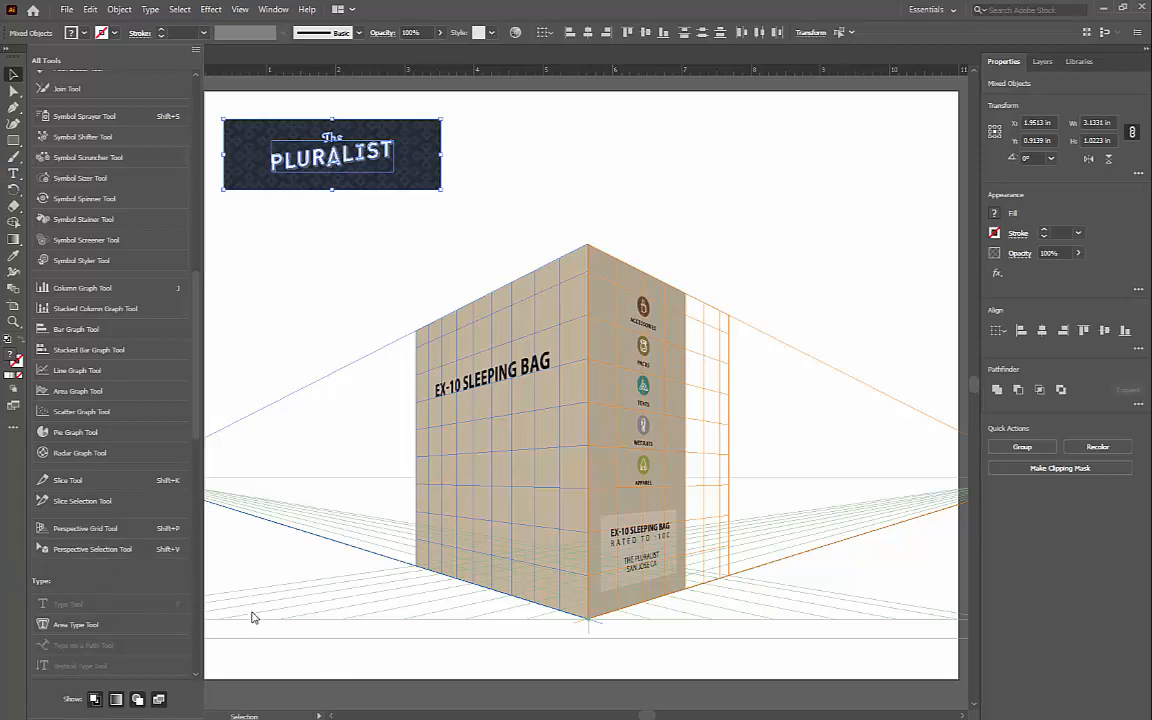
pyautogui.hotkey('shift', 'v')
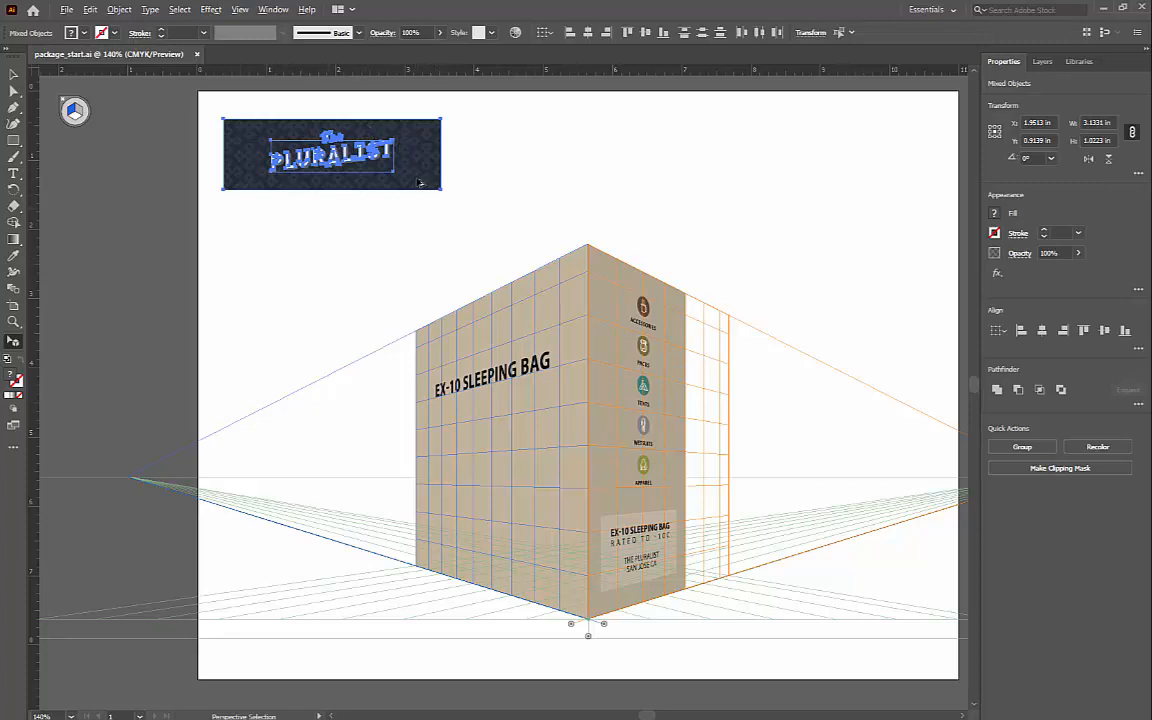
pyautogui.moveTo(420, 183); pyautogui.dragTo(521, 332)
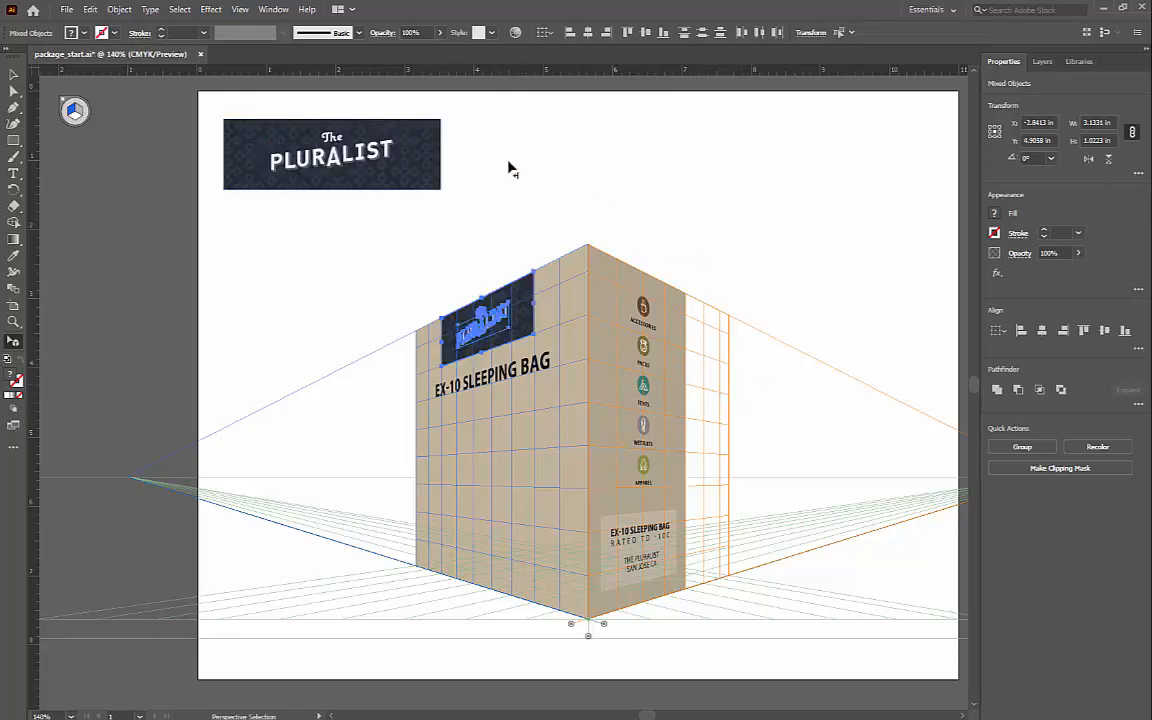
pyautogui.click(180, 9)
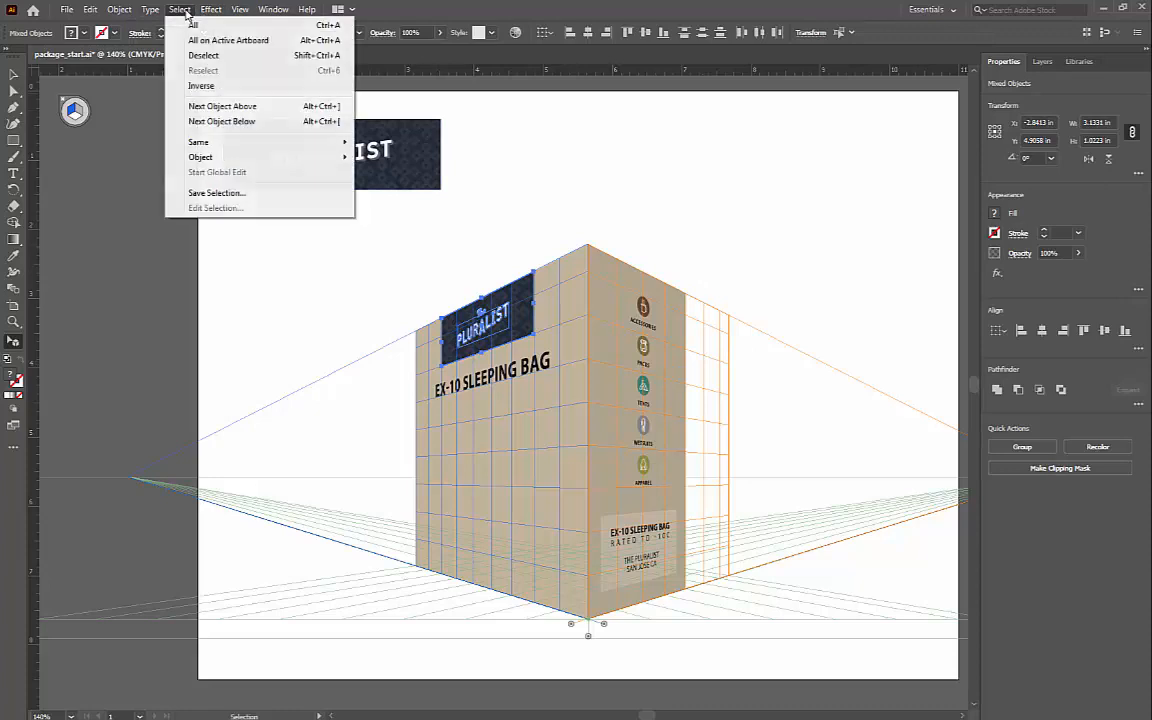
pyautogui.click(204, 55)
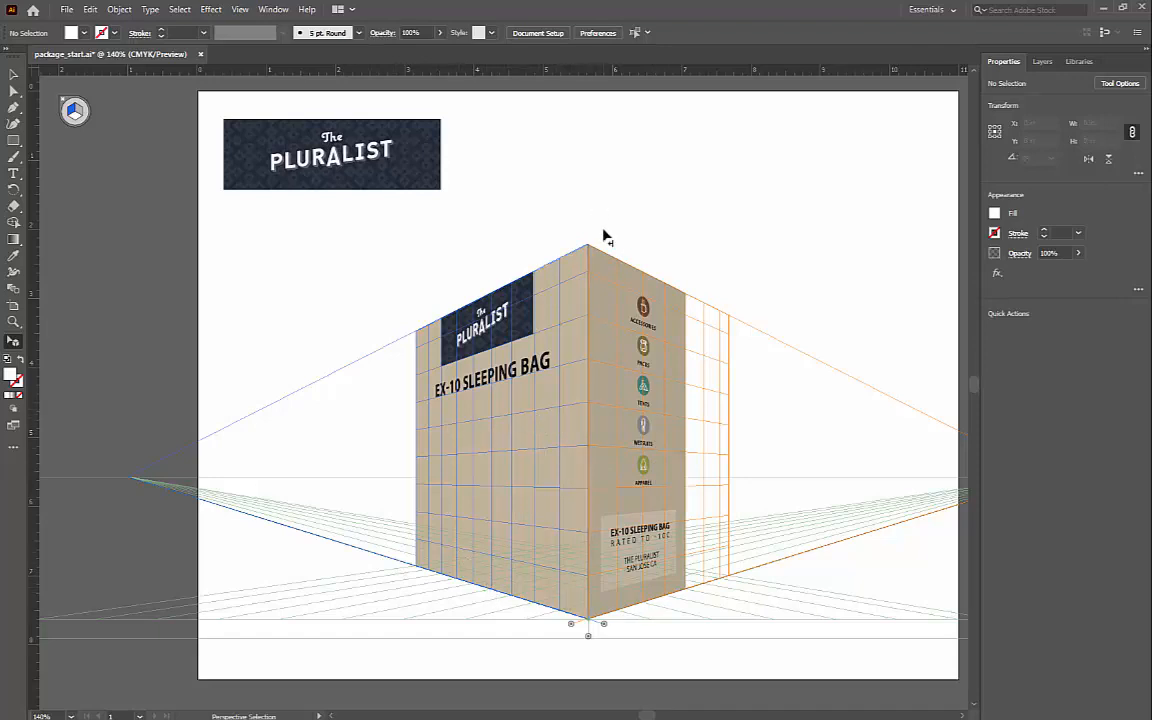
# Step: Switch to Adobe Bridge, place sleepingbag.tif from the Lesson01 folder as a linked image in package_start.ai, and close Bridge
pyautogui.press('ctrl')
pyautogui.hotkey('ctrl', 'alt', 'o')
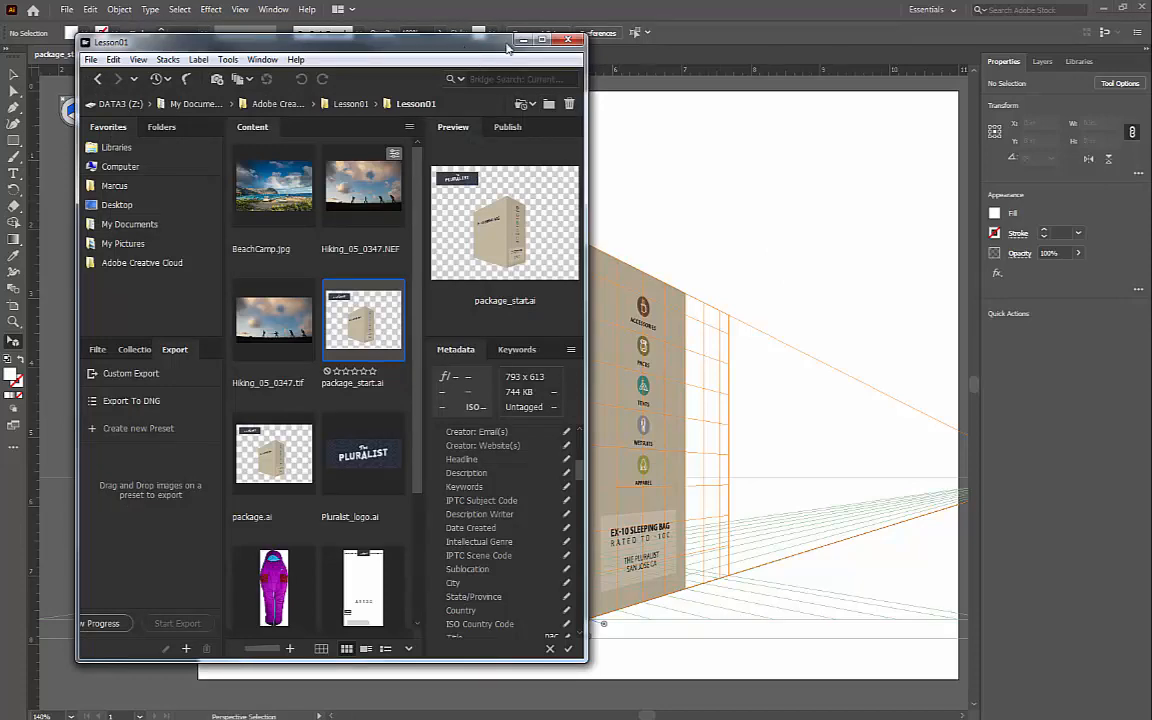
pyautogui.moveTo(507, 47); pyautogui.dragTo(887, 34)
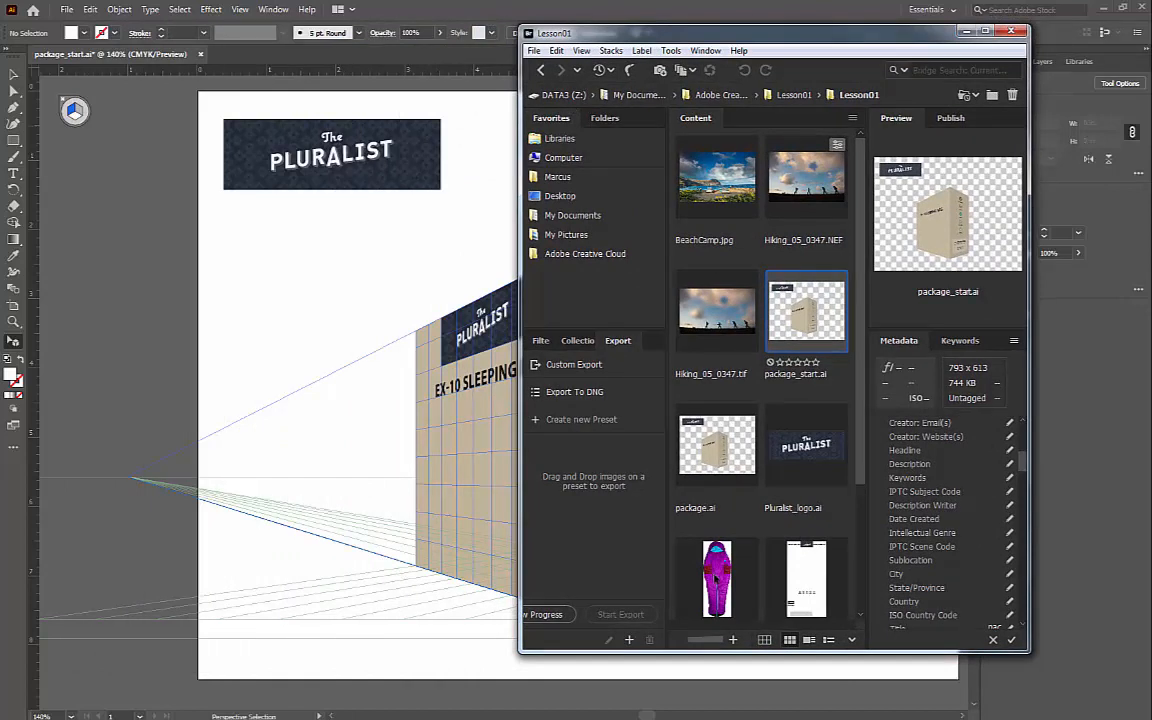
pyautogui.moveTo(718, 578); pyautogui.dragTo(324, 424)
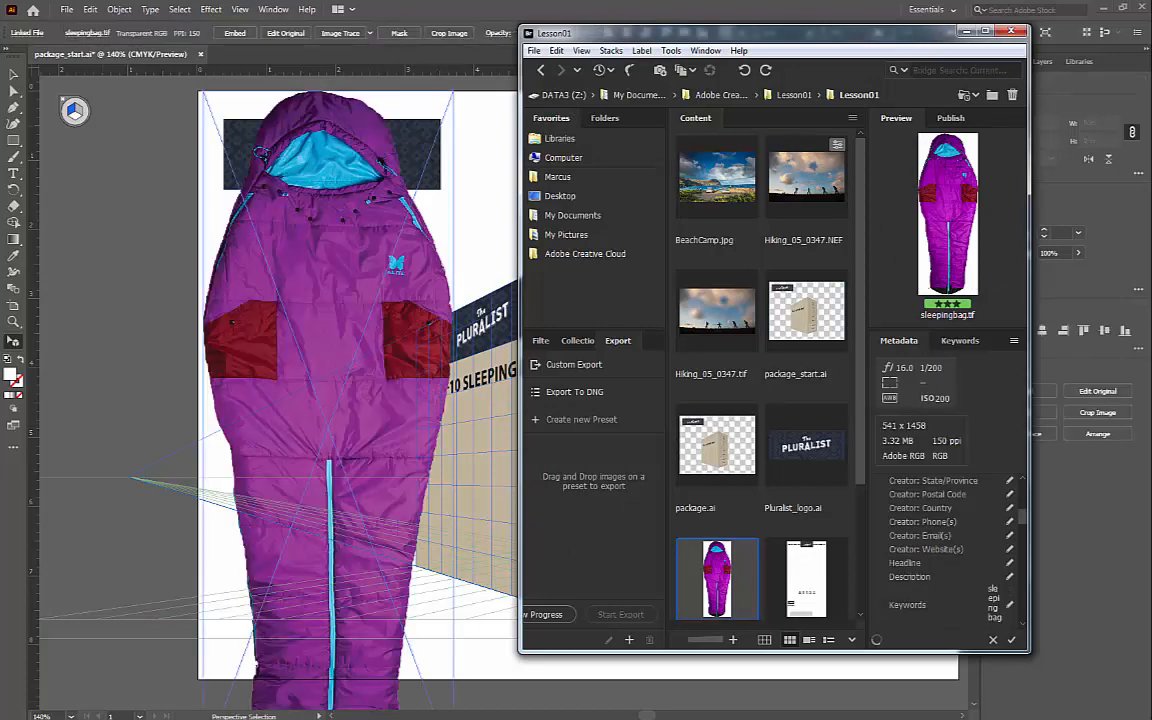
pyautogui.click(1011, 32)
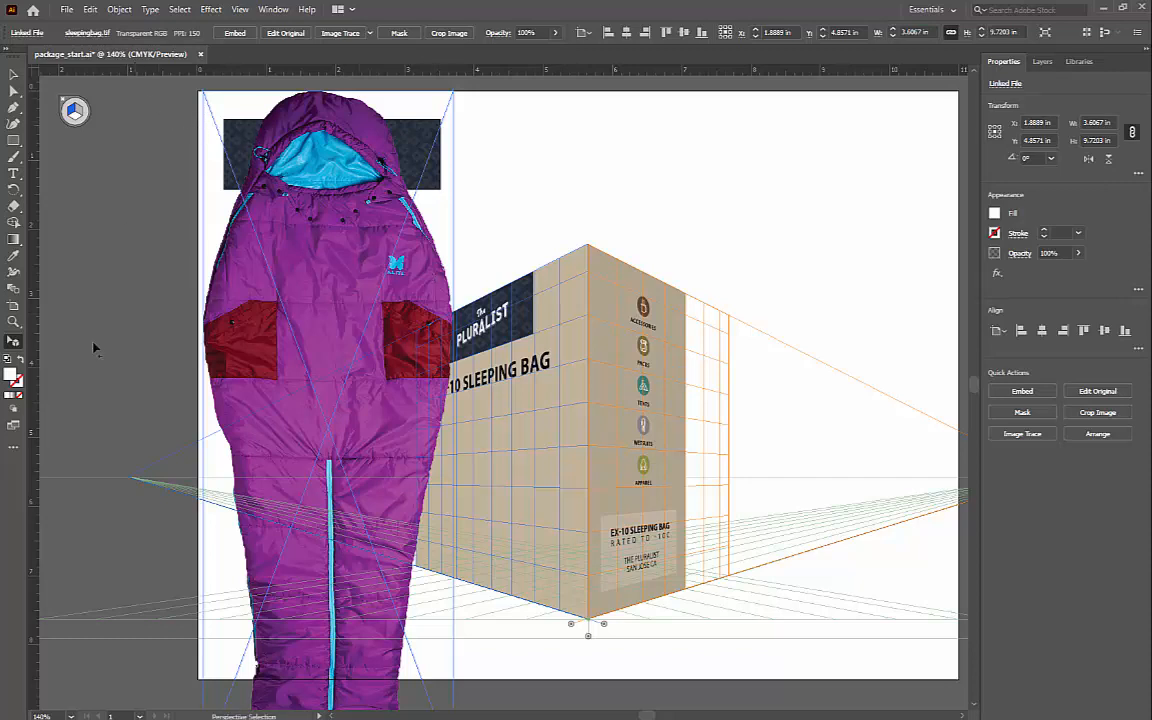
# Step: Scale the sleeping bag image down proportionally from its center to about 2.05 x 5.53 in
pyautogui.doubleClick(14, 325)
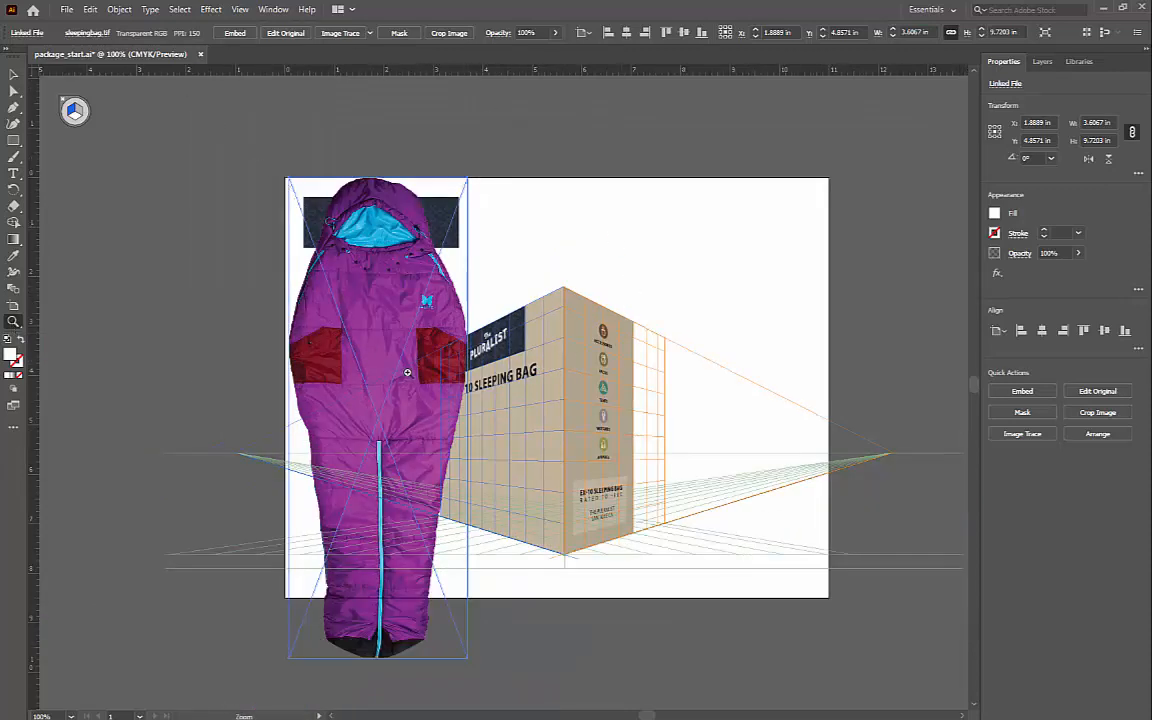
pyautogui.click(14, 75)
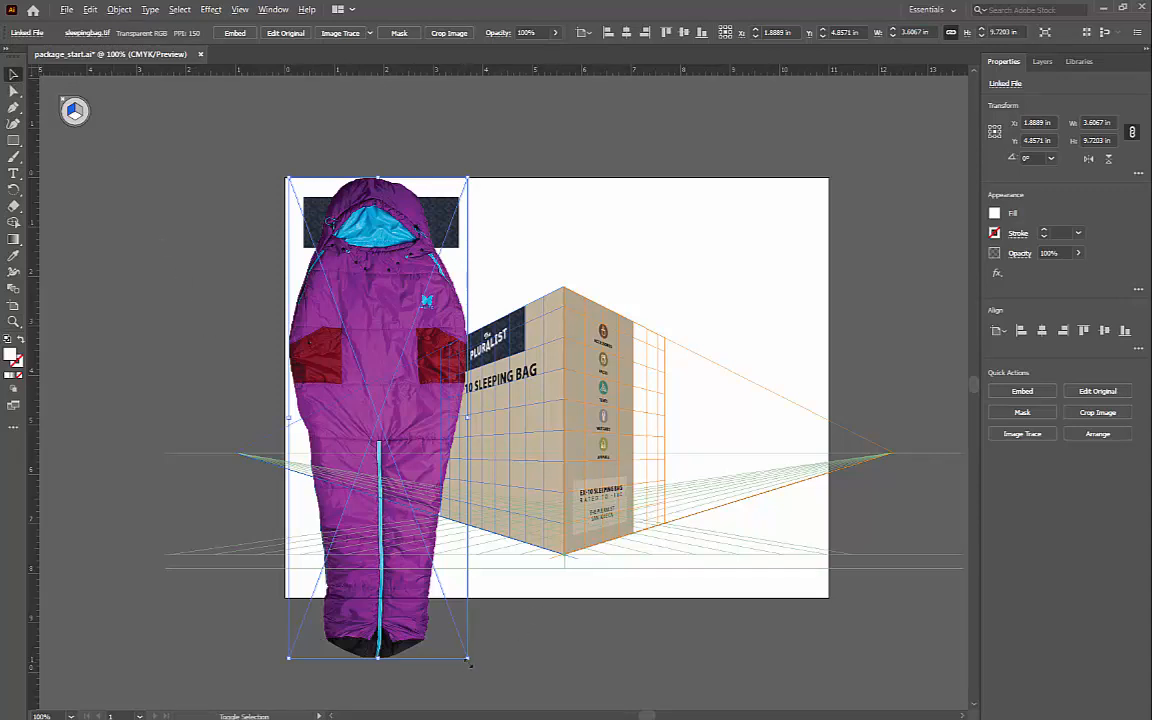
pyautogui.moveTo(468, 657); pyautogui.dragTo(430, 553)
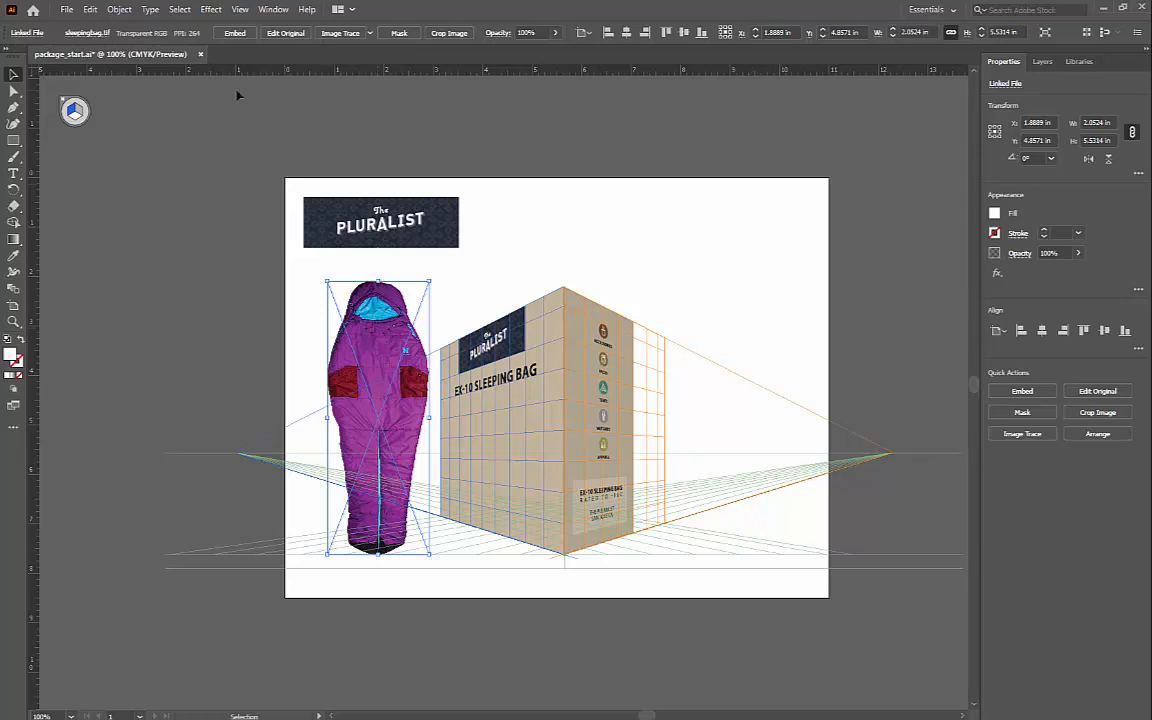
# Step: Rasterize the sleeping bag image with the CMYK color model, Medium (150 ppi) resolution and a white background
pyautogui.click(120, 10)
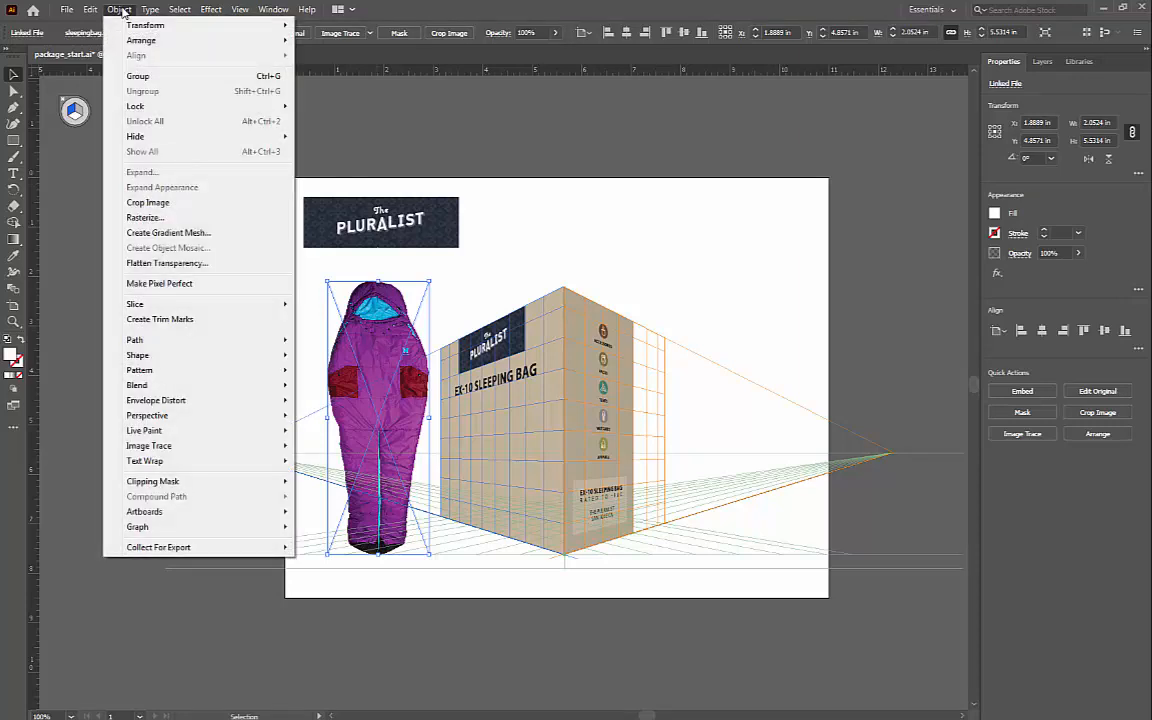
pyautogui.click(143, 218)
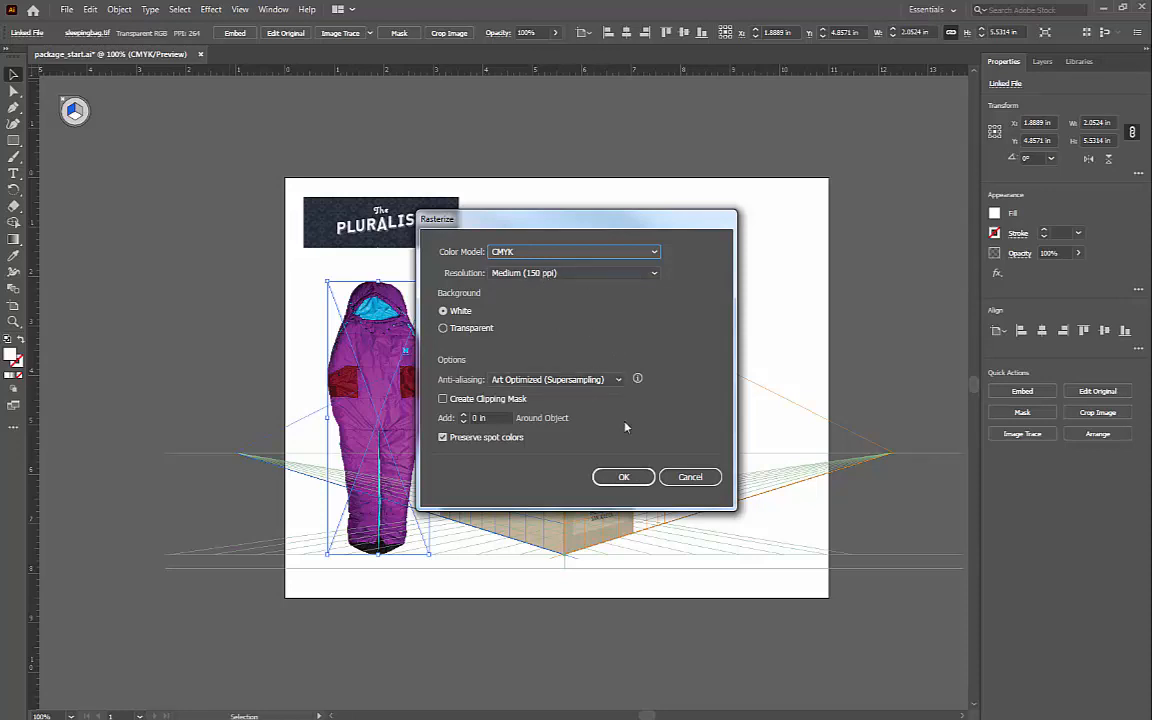
pyautogui.click(624, 477)
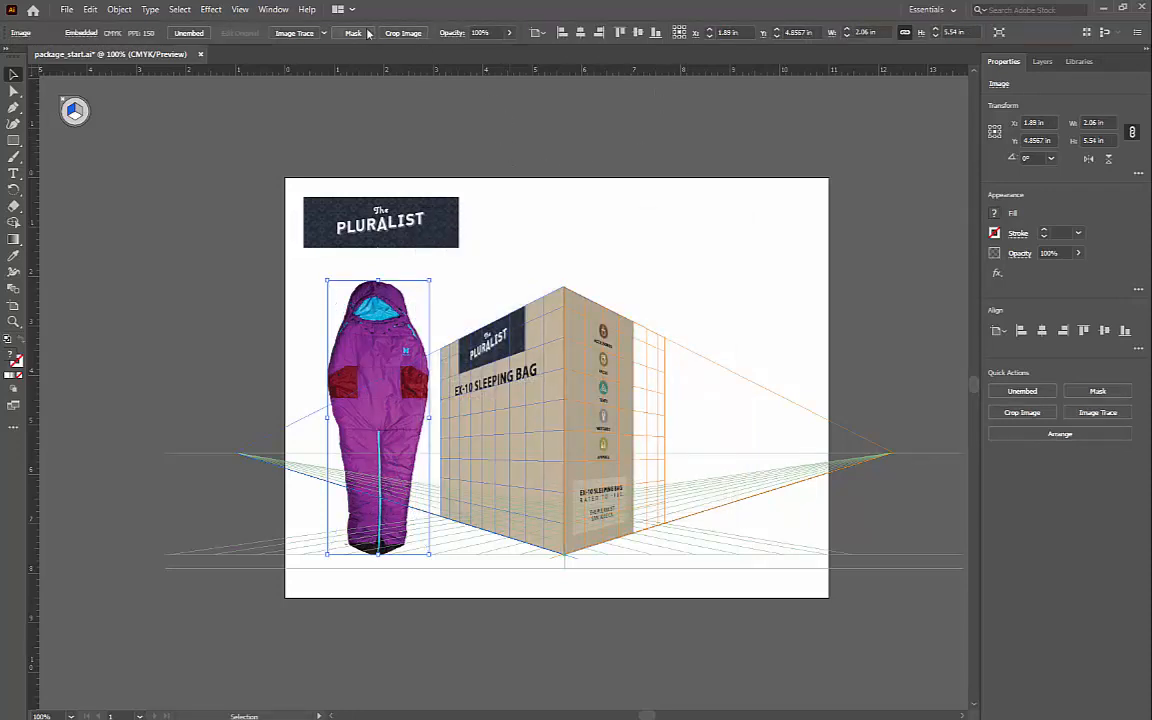
# Step: Image-trace the sleeping bag with the High Fidelity Photo preset, expand the tracing to vector paths, and deselect it
pyautogui.click(298, 34)
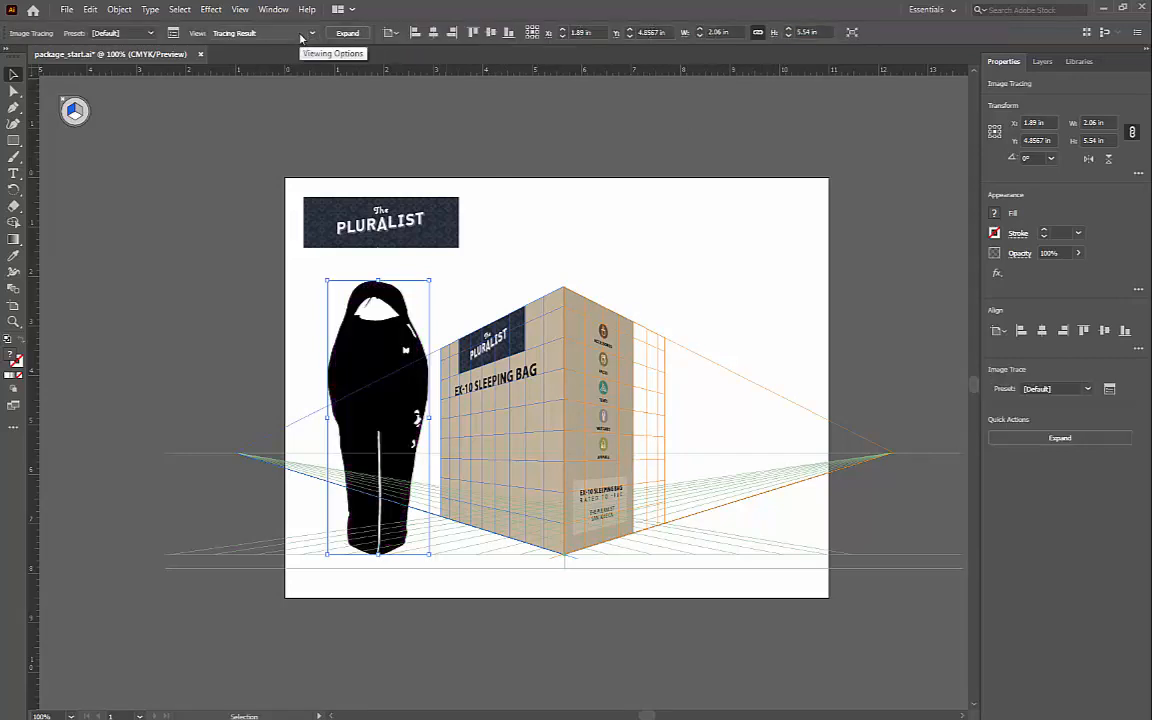
pyautogui.click(138, 33)
pyautogui.click(142, 83)
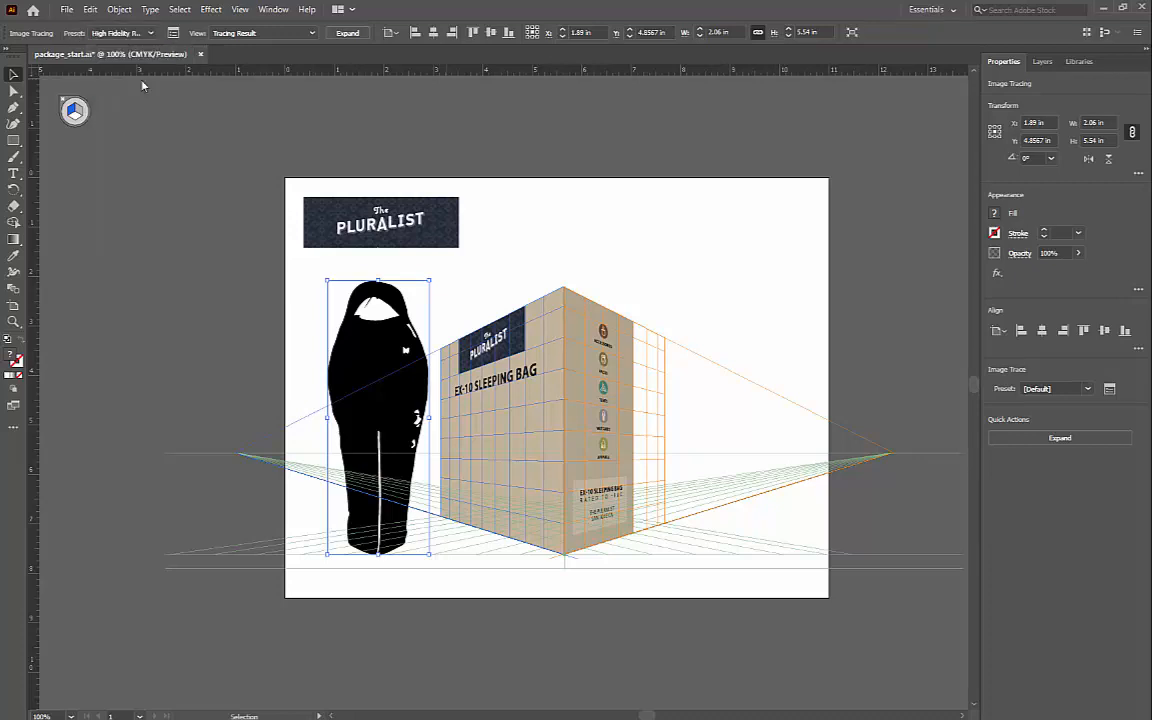
pyautogui.click(347, 33)
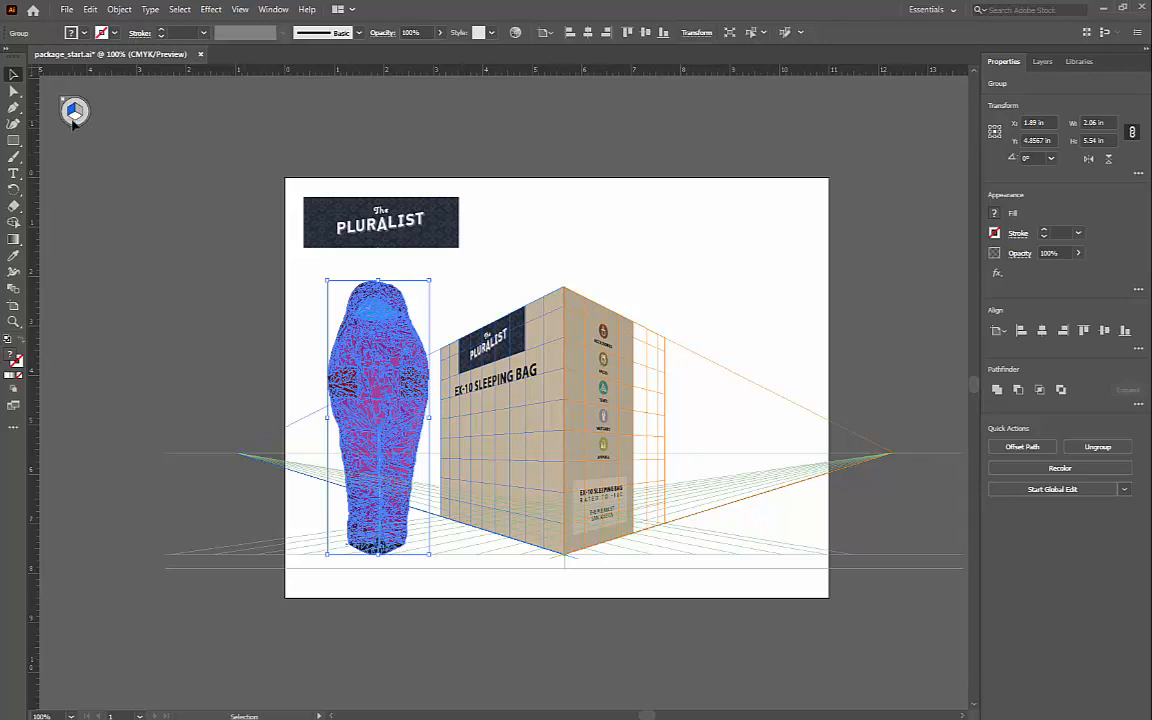
pyautogui.hotkey('ctrl', 'shift', 'a')
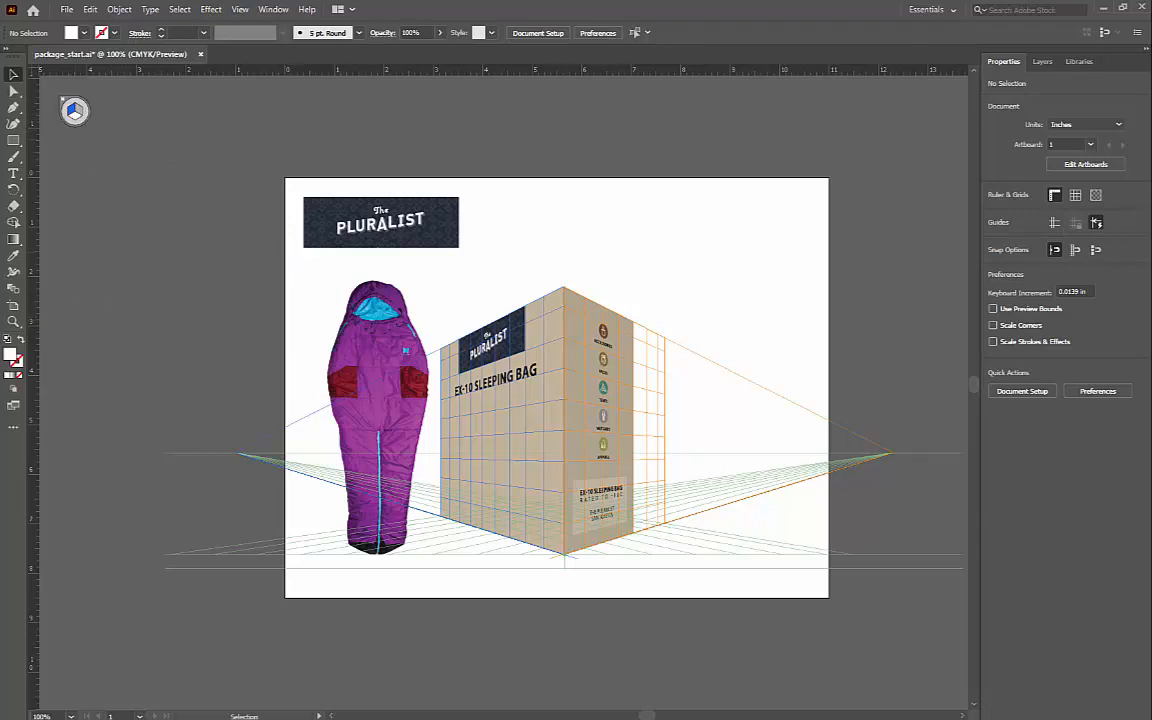
# Step: Set the perspective grid to No Active Grid and draw a white-filled square about 2.22 in wide over the sleeping bag's upper part
pyautogui.click(14, 141)
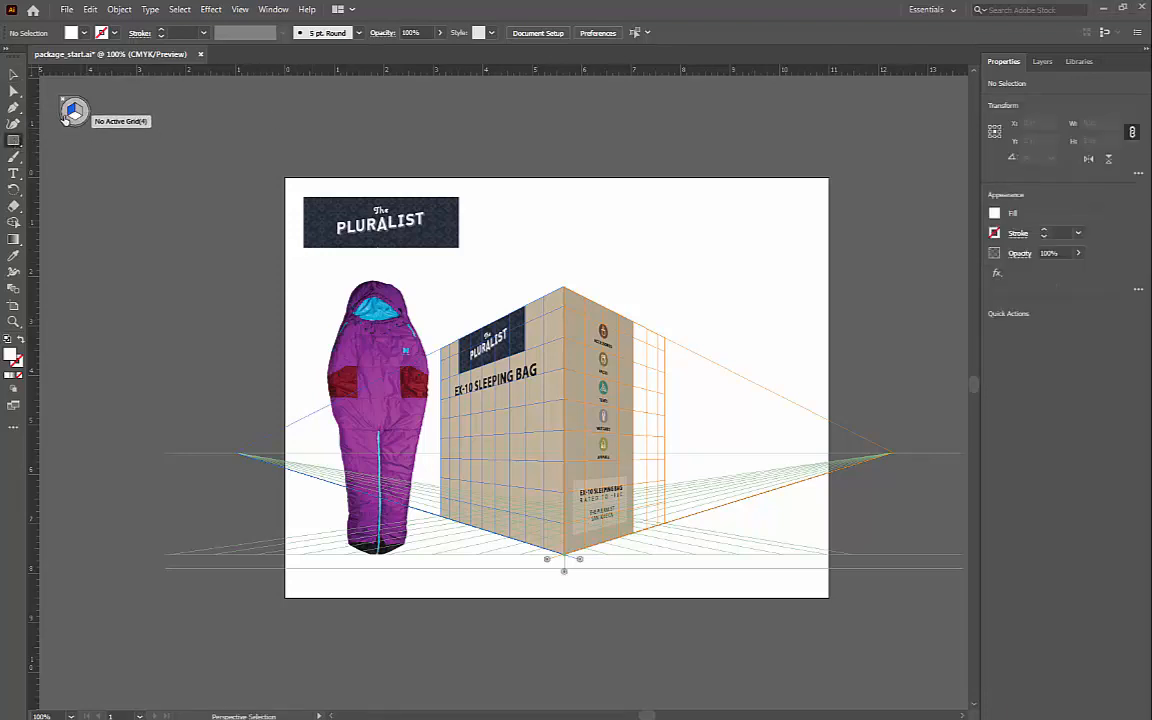
pyautogui.click(65, 118)
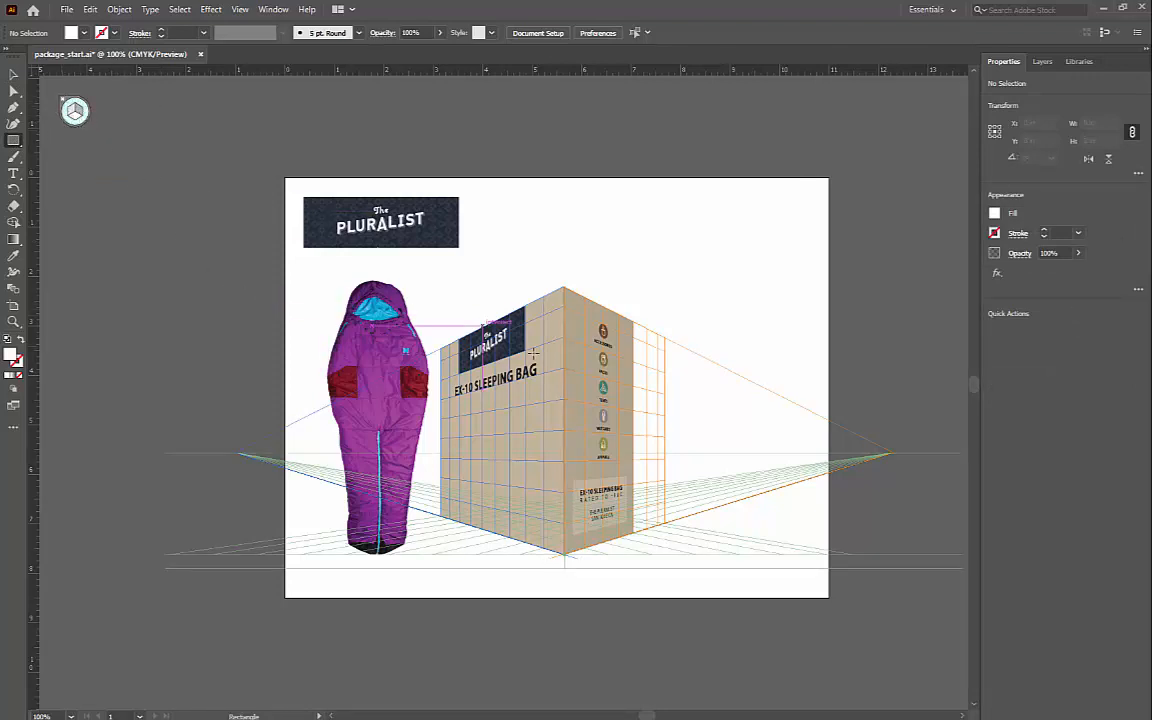
pyautogui.press('m')
pyautogui.moveTo(321, 379); pyautogui.dragTo(432, 269)
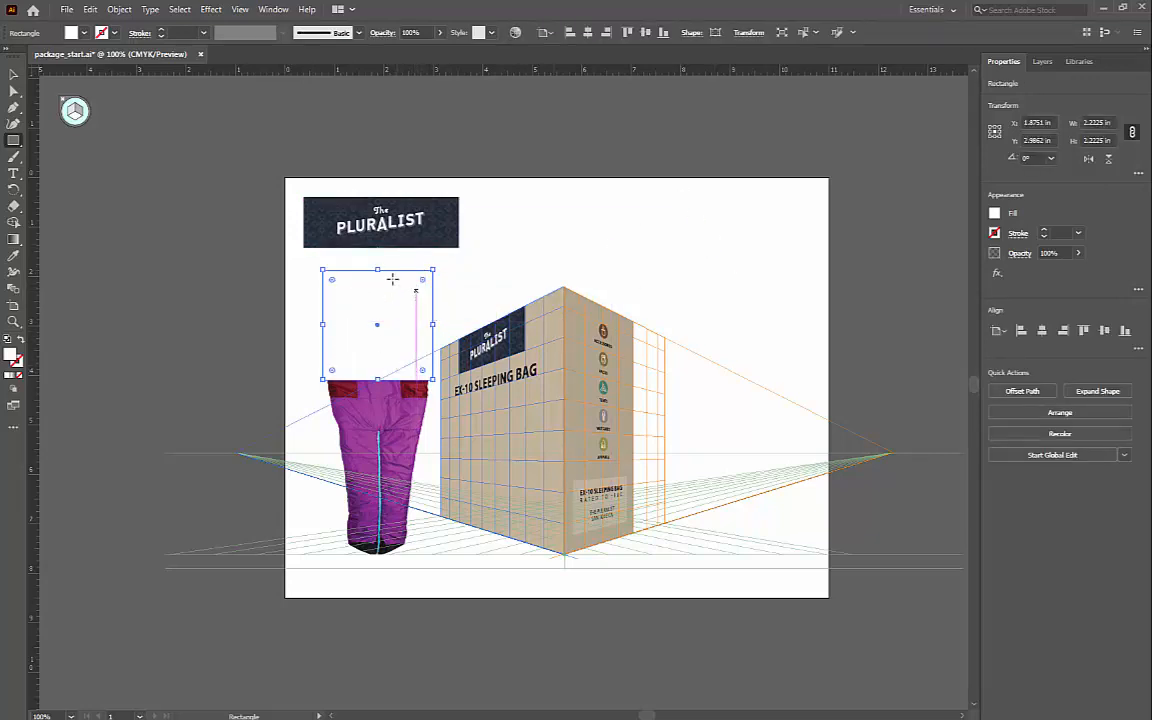
pyautogui.click(72, 34)
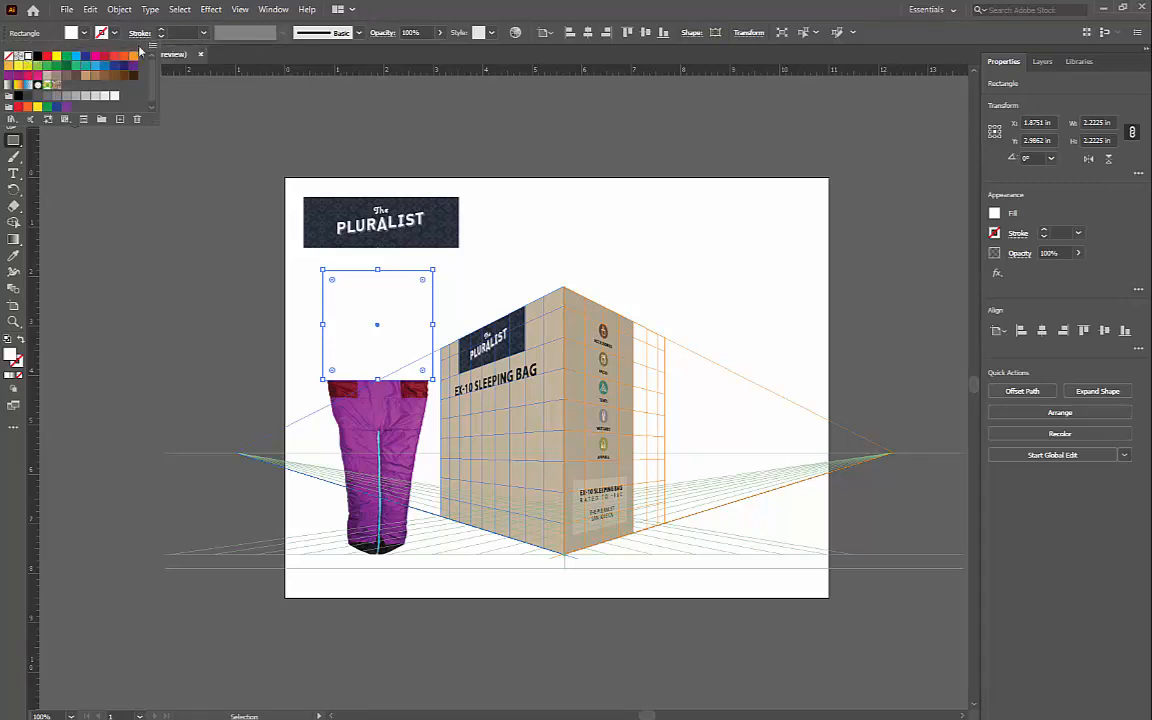
pyautogui.click(411, 10)
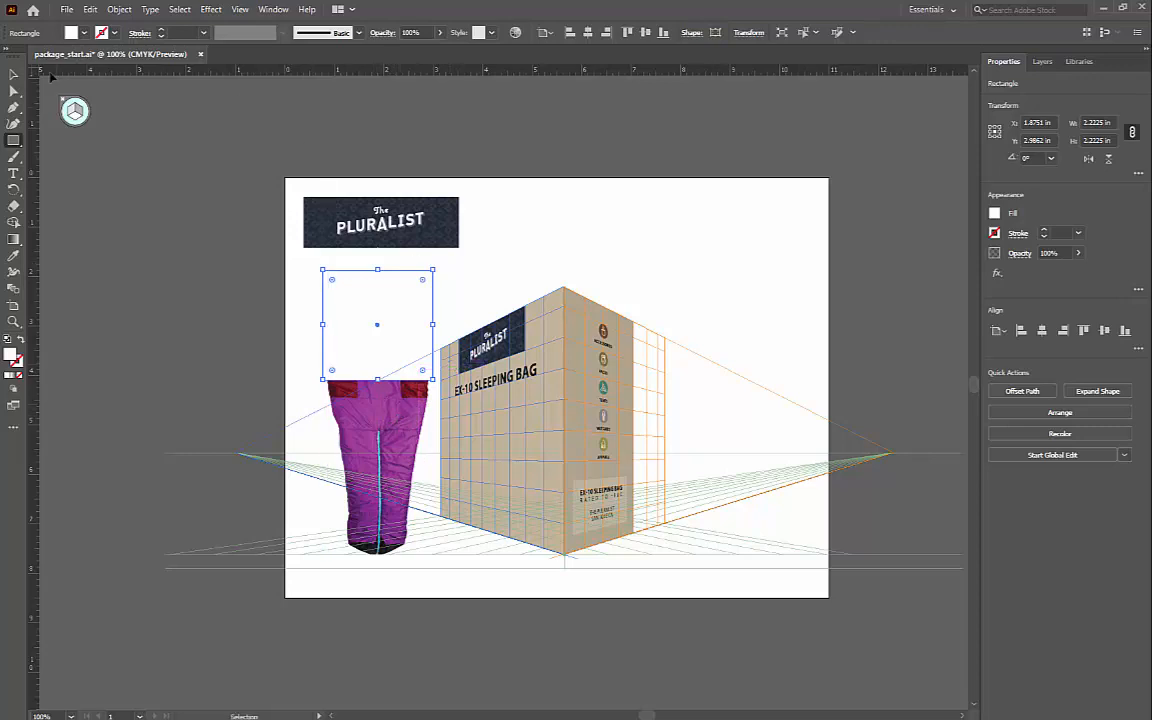
# Step: Select the traced sleeping bag together with the square and make a clipping mask from them
pyautogui.click(14, 75)
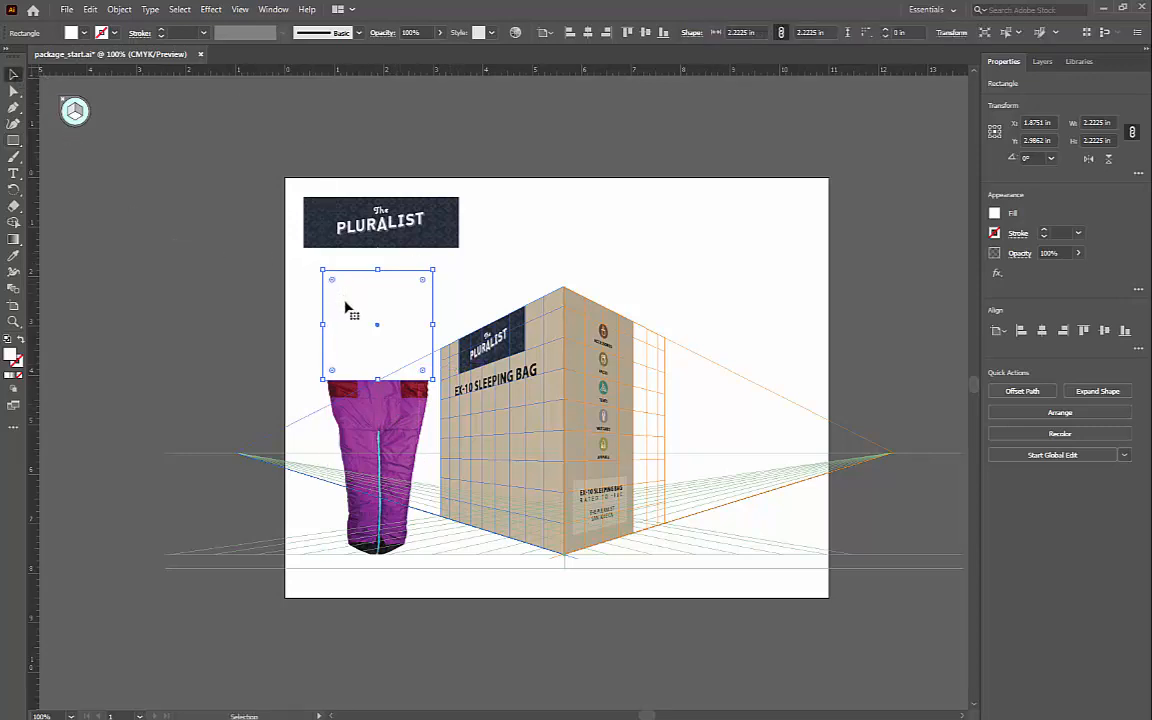
pyautogui.keyDown('shift'); pyautogui.click(356, 413); pyautogui.keyUp('shift')
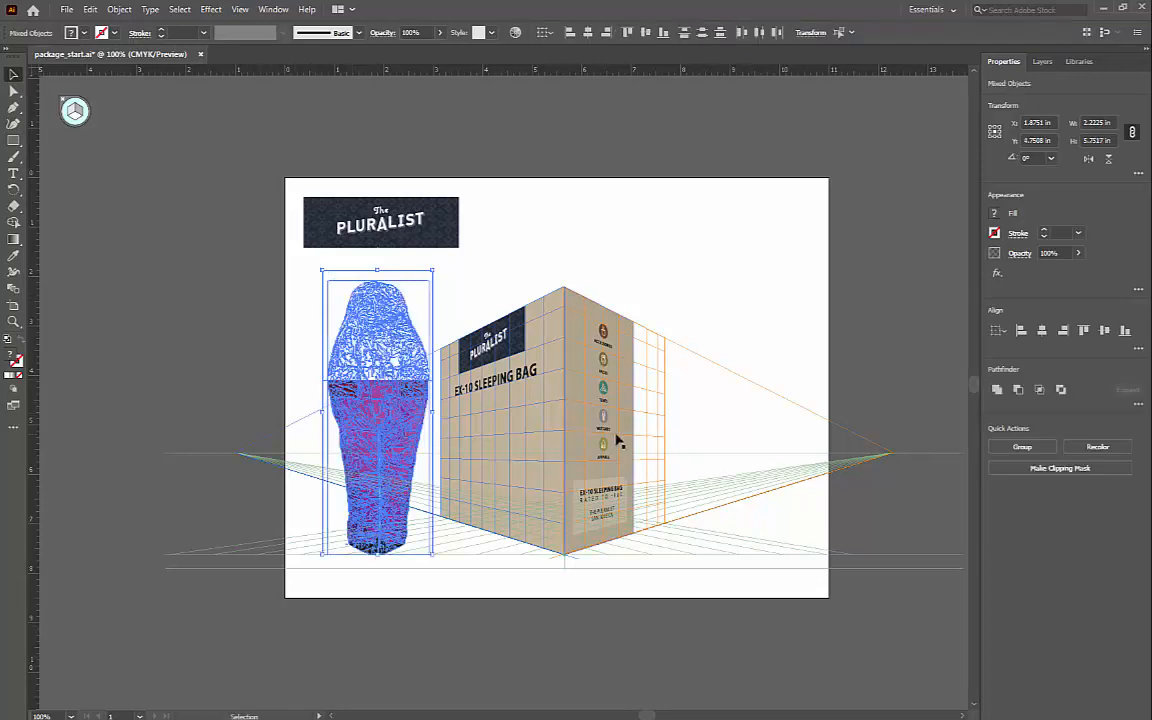
pyautogui.click(120, 10)
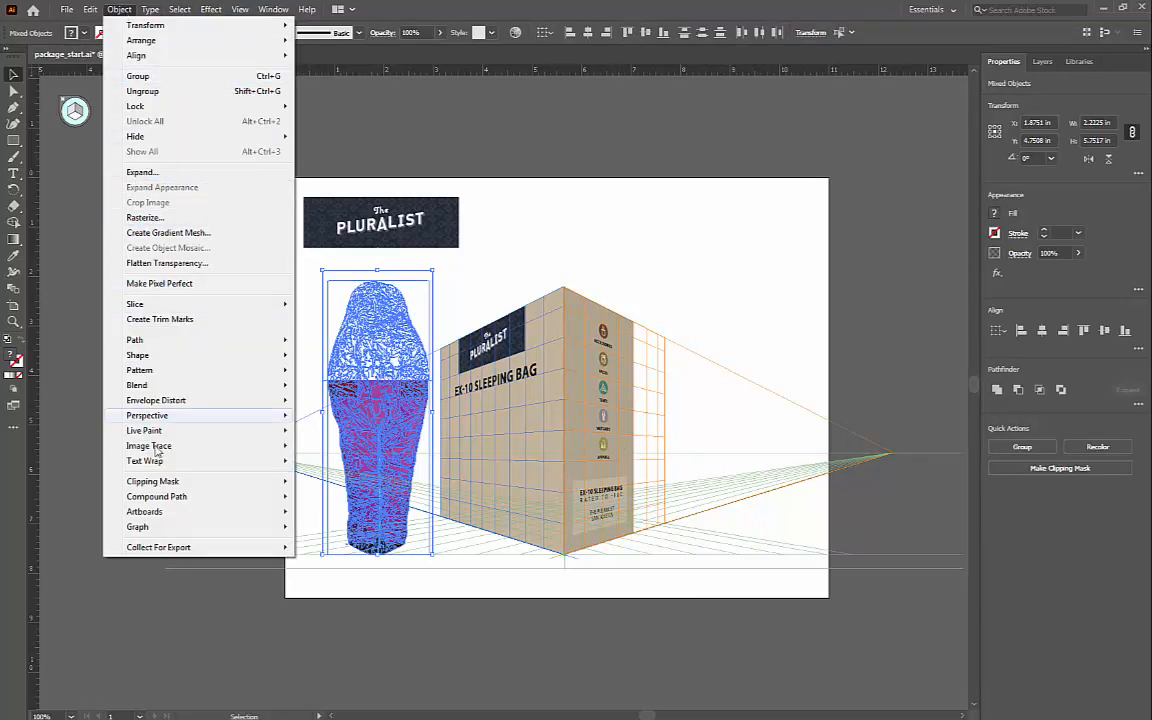
pyautogui.moveTo(245, 481)
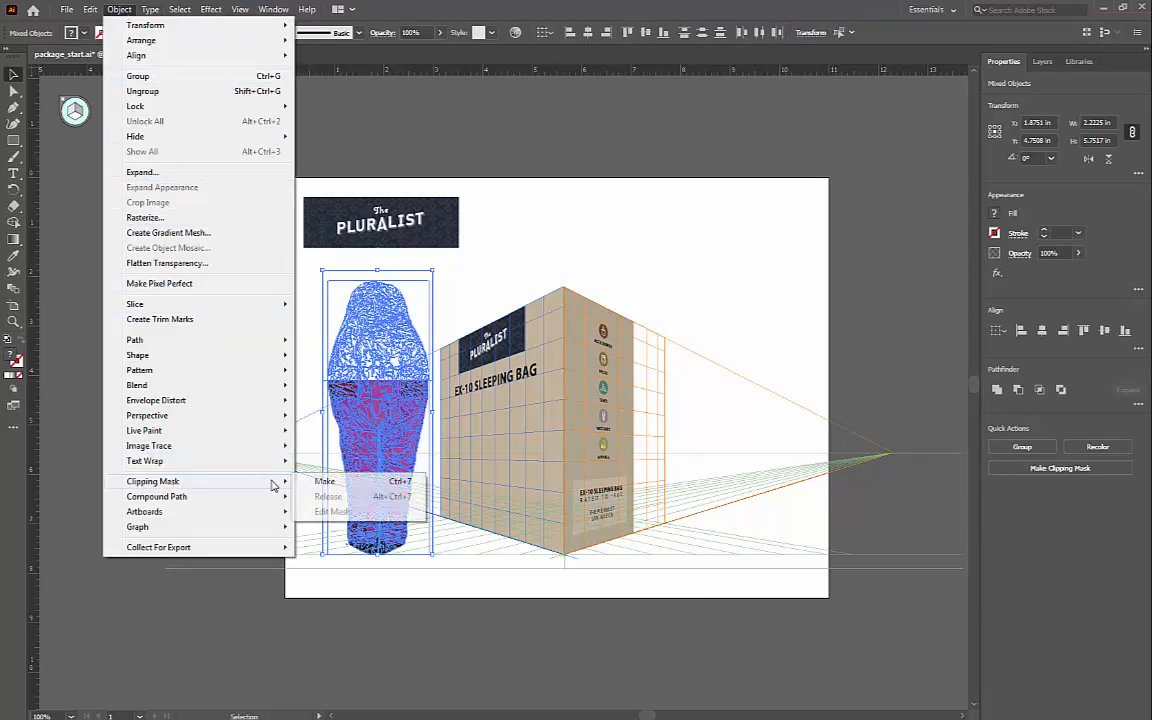
pyautogui.click(324, 482)
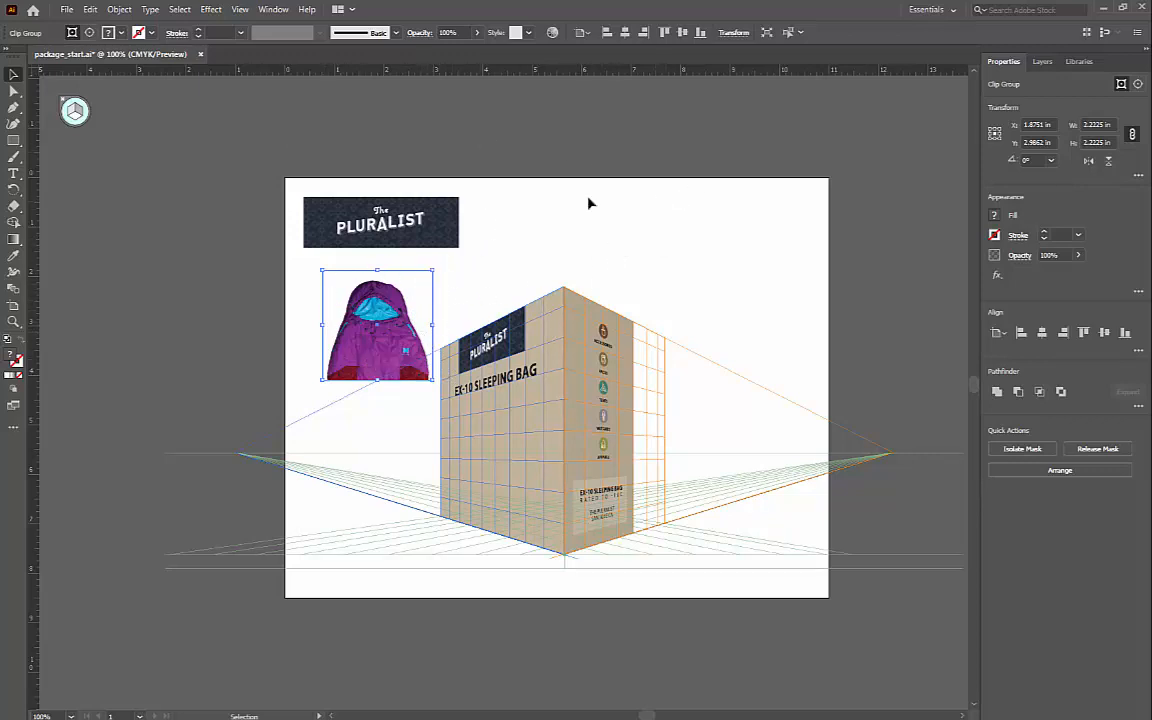
# Step: Set the clipped sleeping bag's width to 3.5 in with its proportions constrained
pyautogui.click(1132, 134)
pyautogui.click(1132, 137)
pyautogui.click(1107, 124)
pyautogui.click(1107, 124)
pyautogui.write('3.5"')
pyautogui.press('Return')
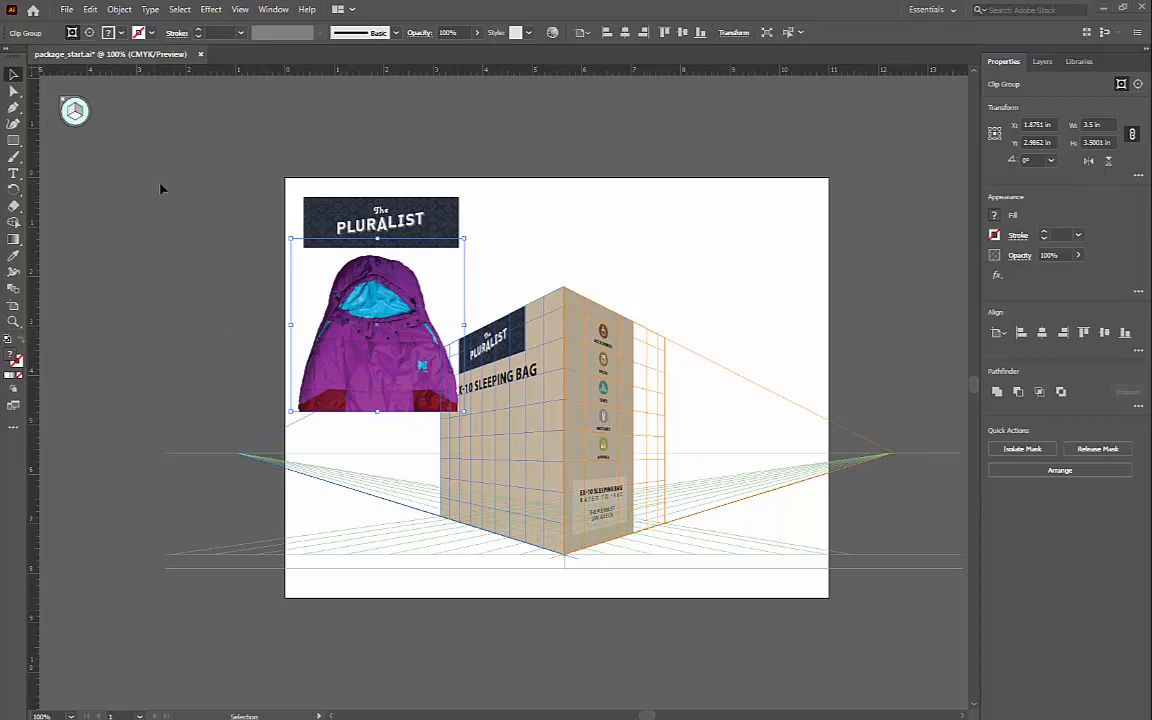
# Step: Move the clipped sleeping bag in perspective onto the box's left face, below the EX-10 SLEEPING BAG text
pyautogui.click(13, 431)
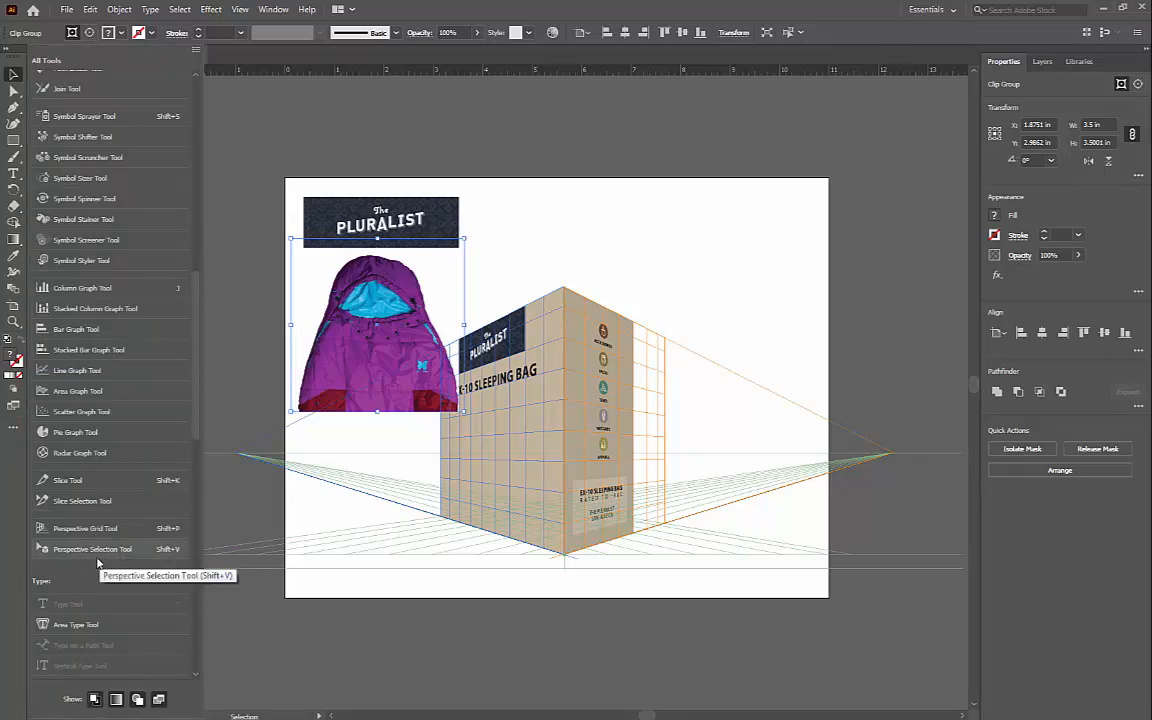
pyautogui.hotkey('shift', 'v')
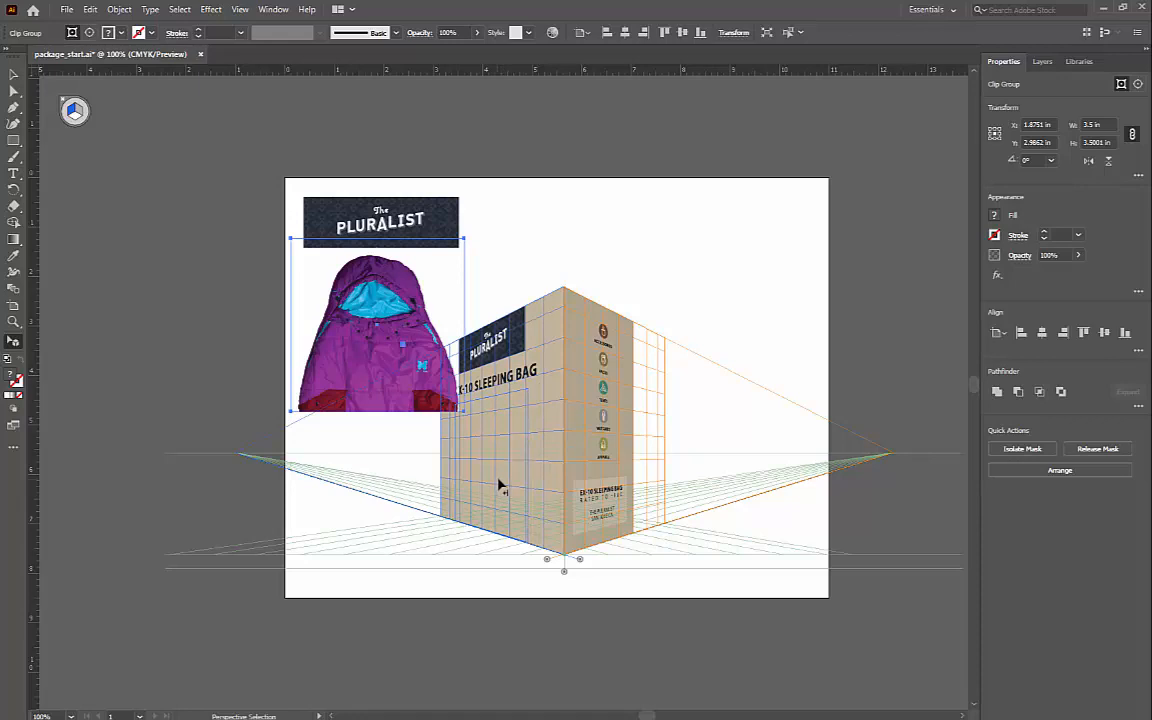
pyautogui.moveTo(498, 479); pyautogui.dragTo(499, 479)
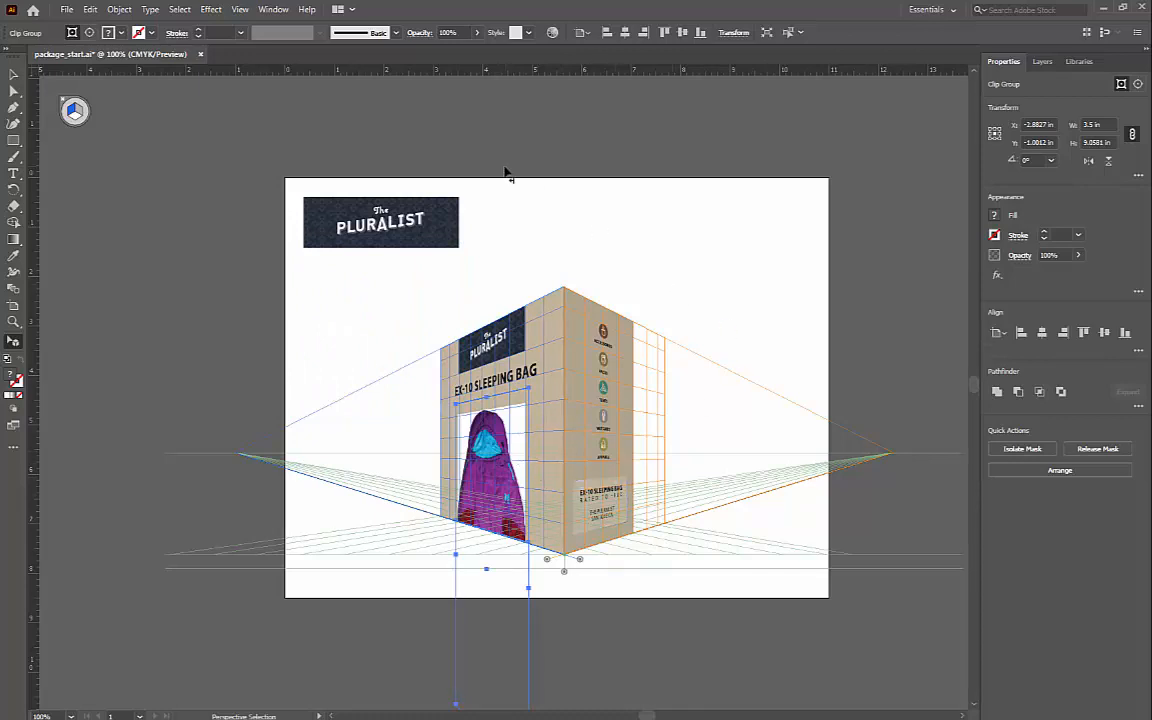
# Step: Isolate the traced group inside the clipped sleeping bag and set the fill of the white background path right of the bag to None
pyautogui.click(157, 254)
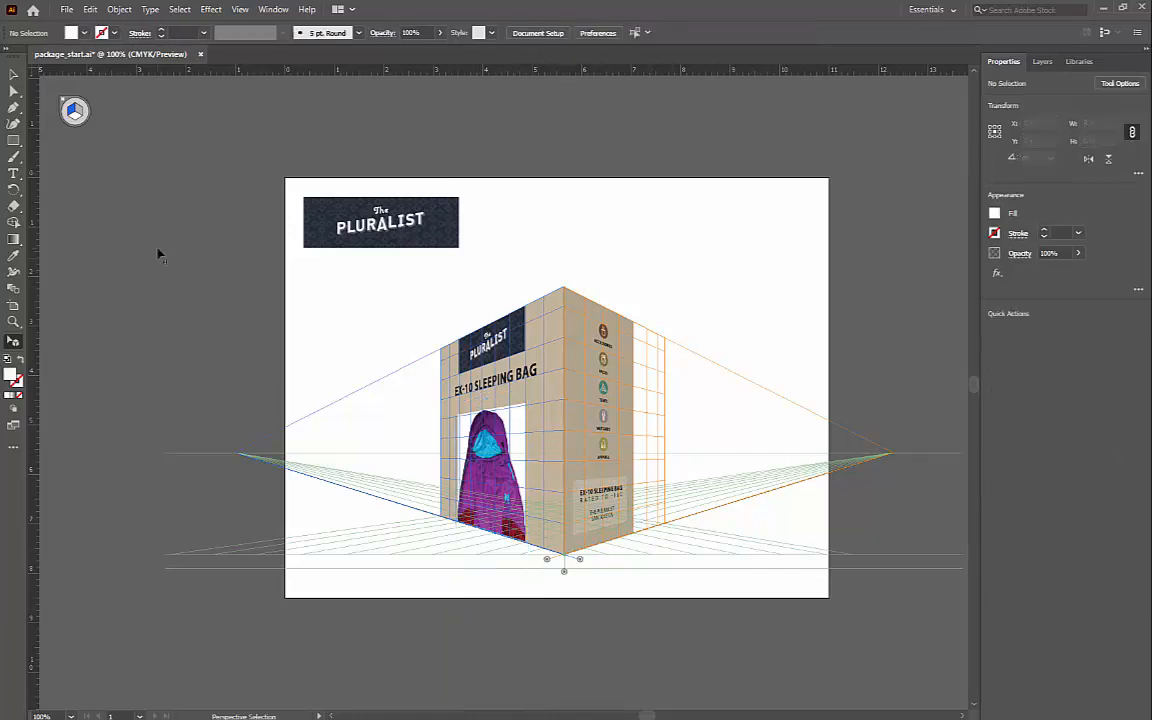
pyautogui.click(13, 75)
pyautogui.click(13, 75)
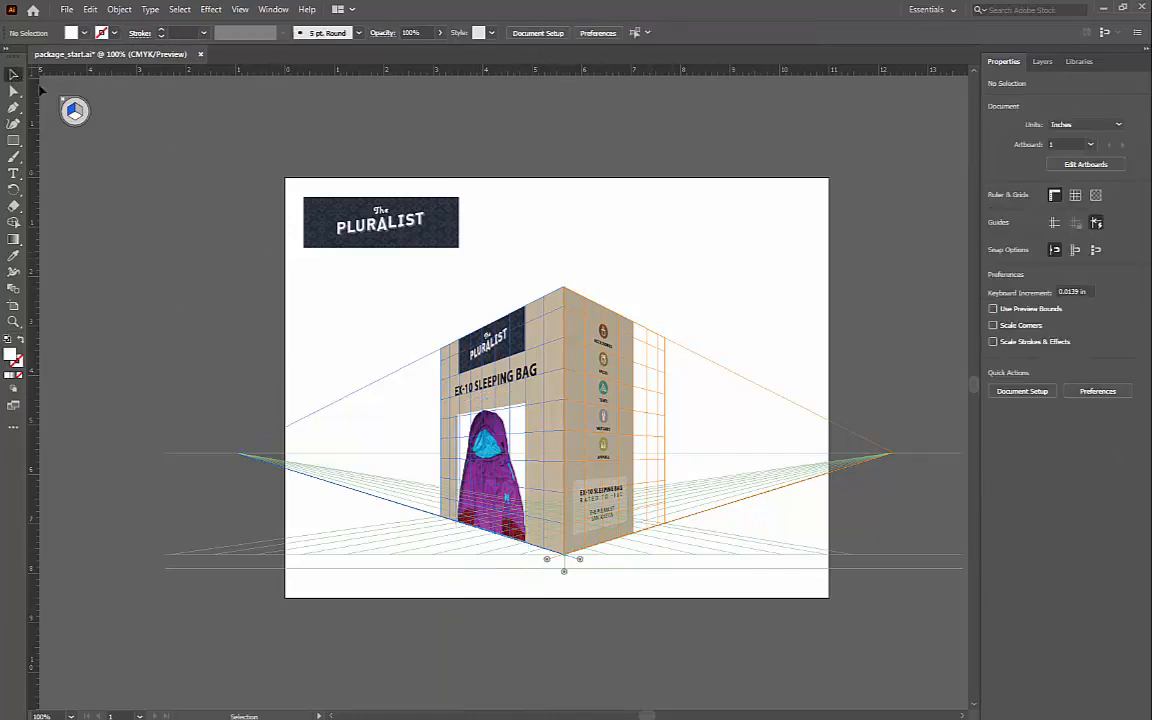
pyautogui.doubleClick(517, 455)
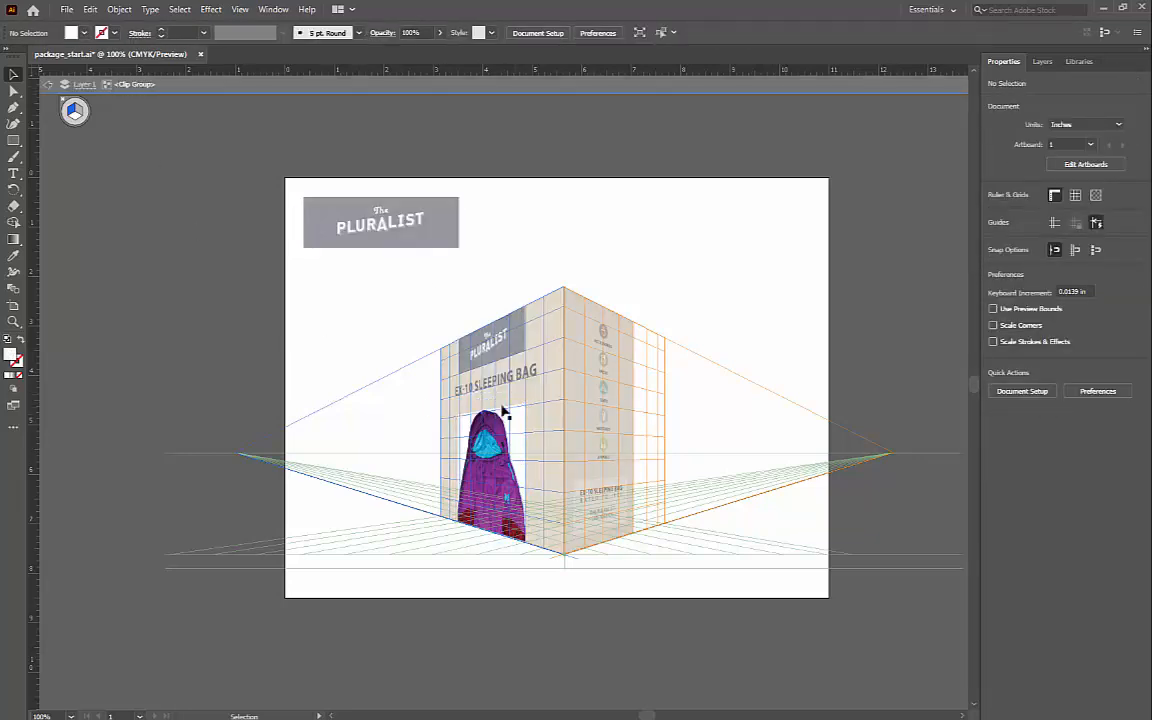
pyautogui.click(516, 446)
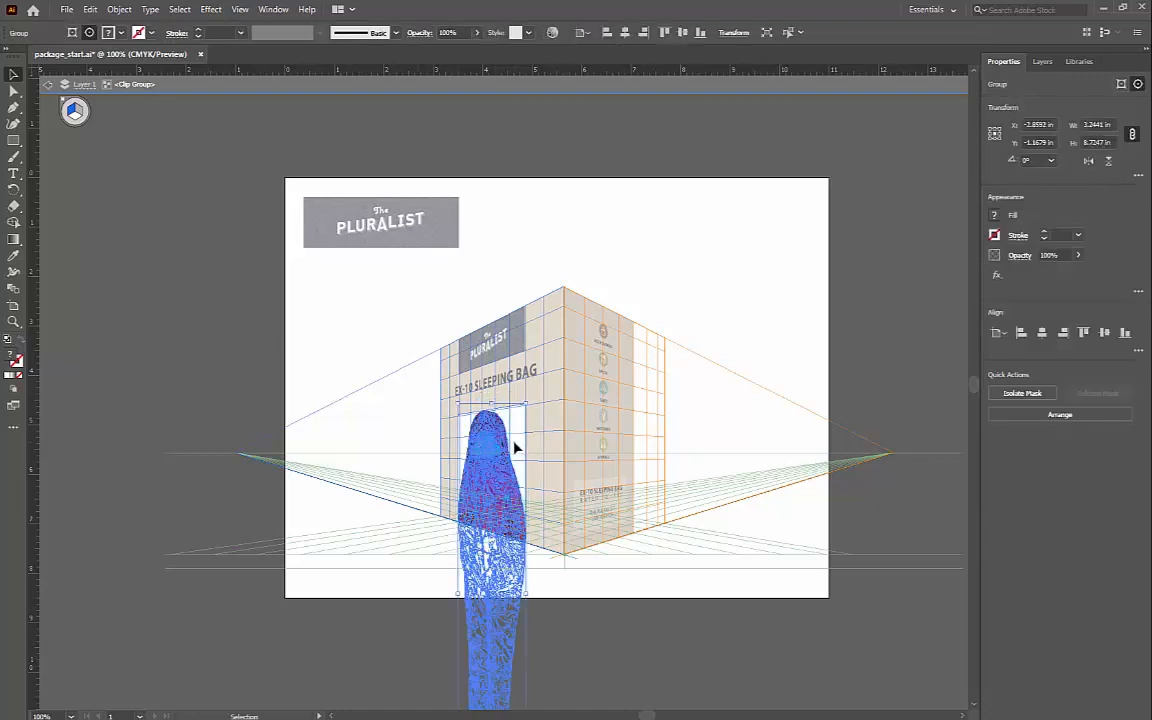
pyautogui.doubleClick(517, 442)
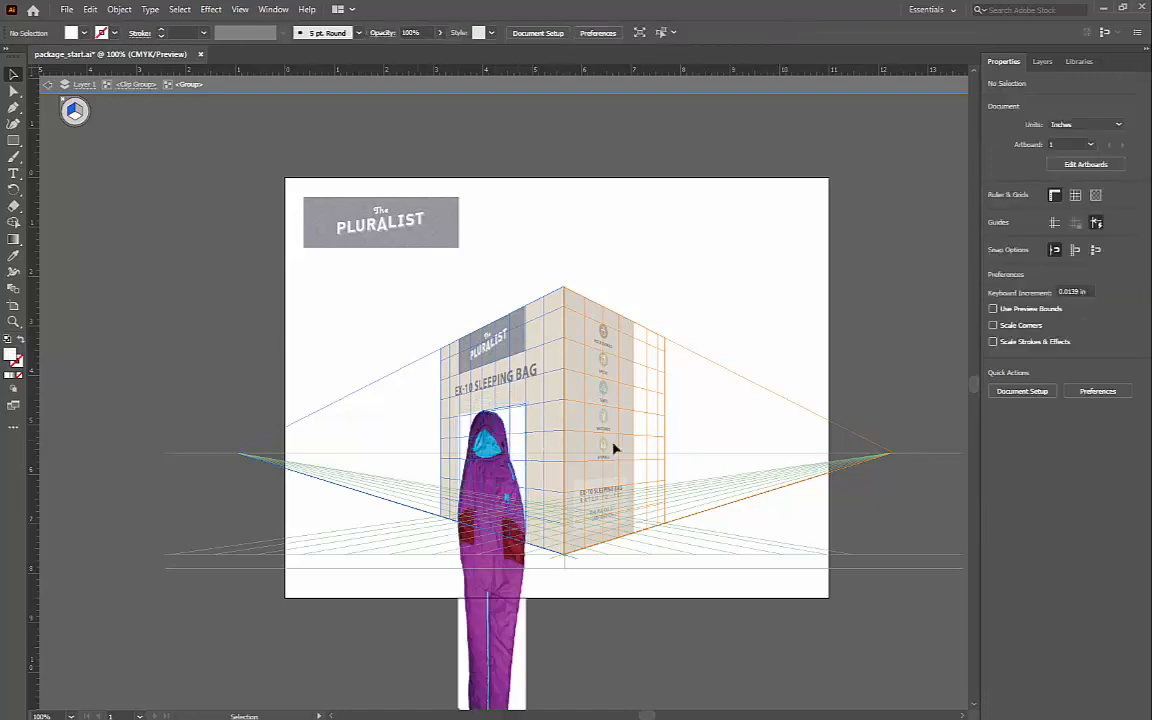
pyautogui.click(517, 449)
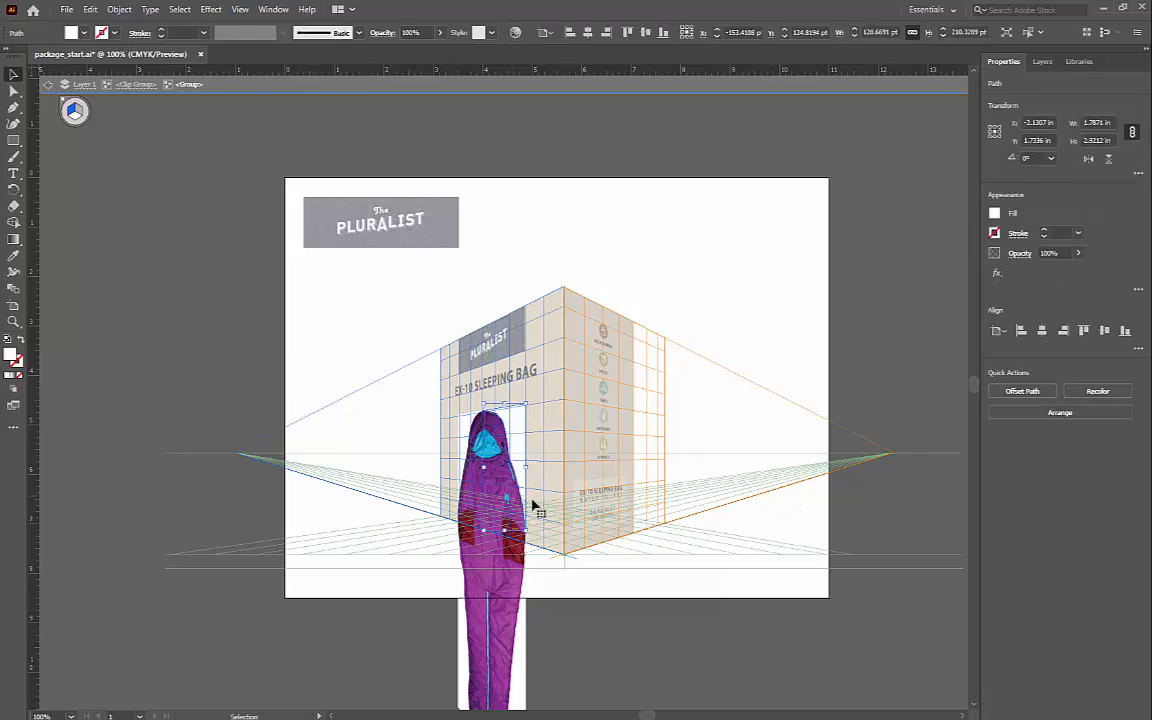
pyautogui.click(85, 34)
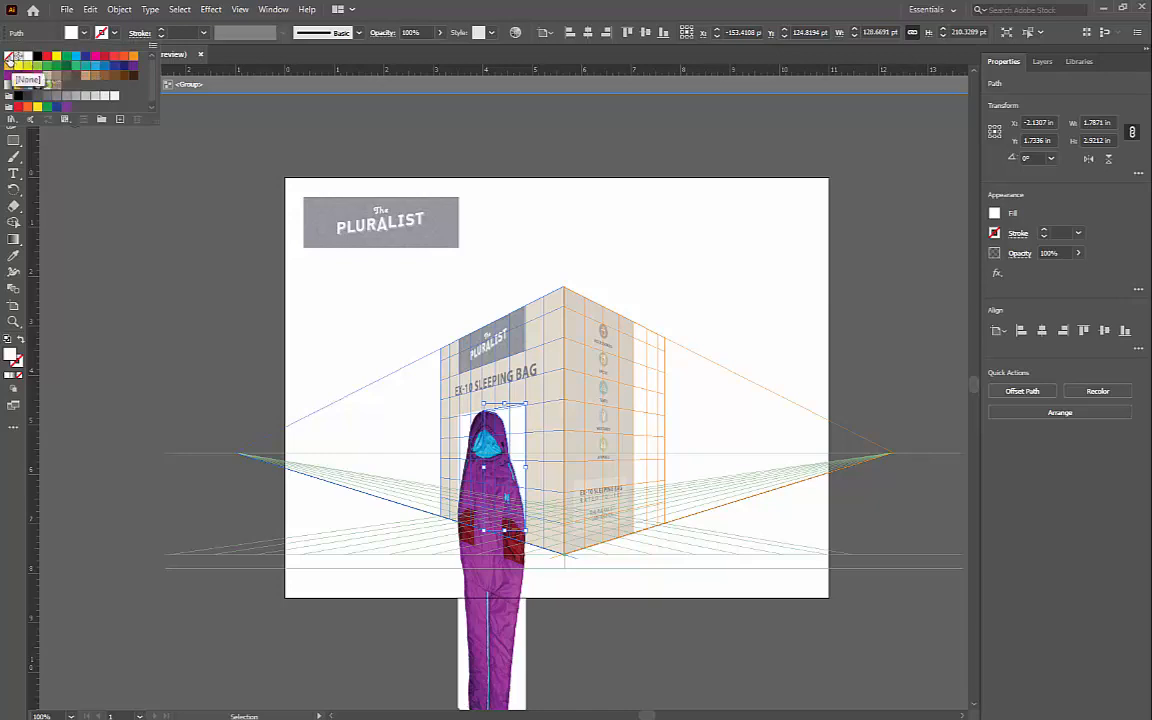
pyautogui.click(8, 57)
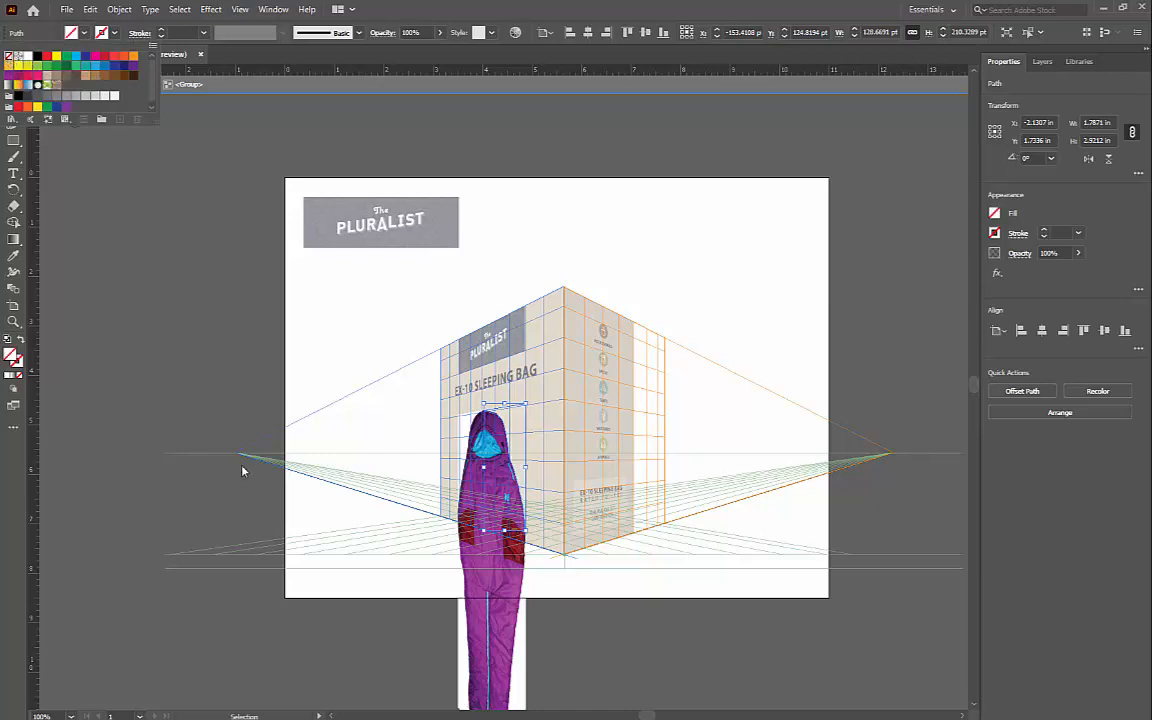
pyautogui.click(172, 348)
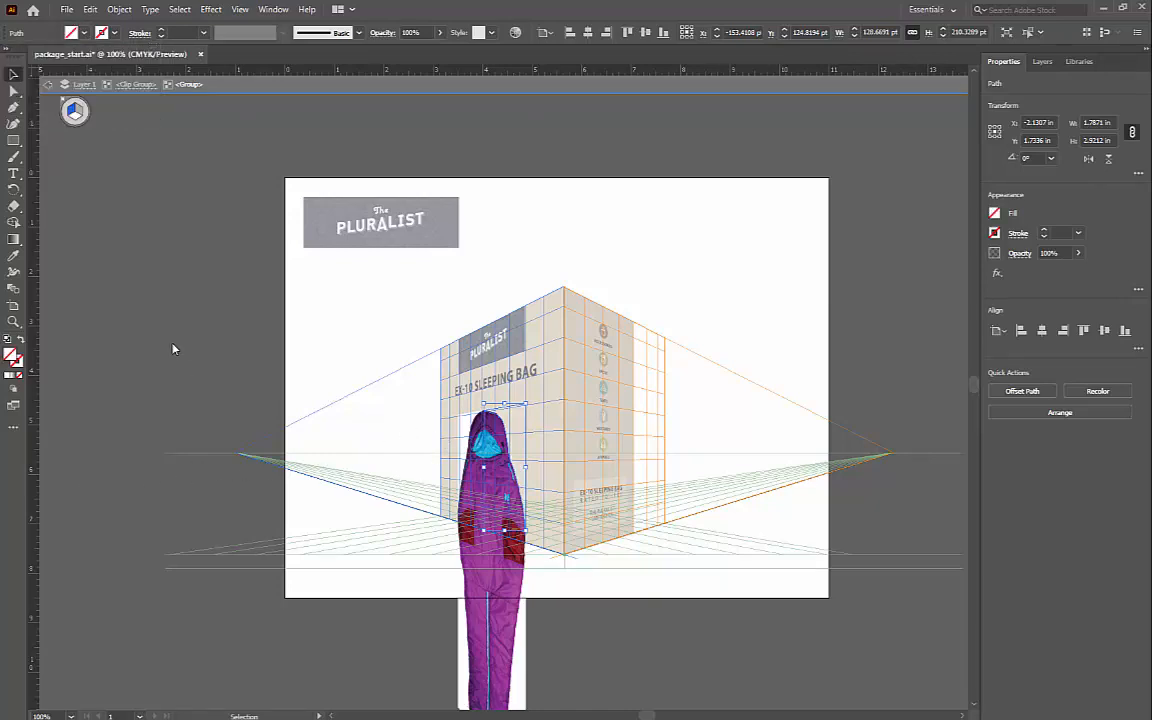
pyautogui.doubleClick(173, 348)
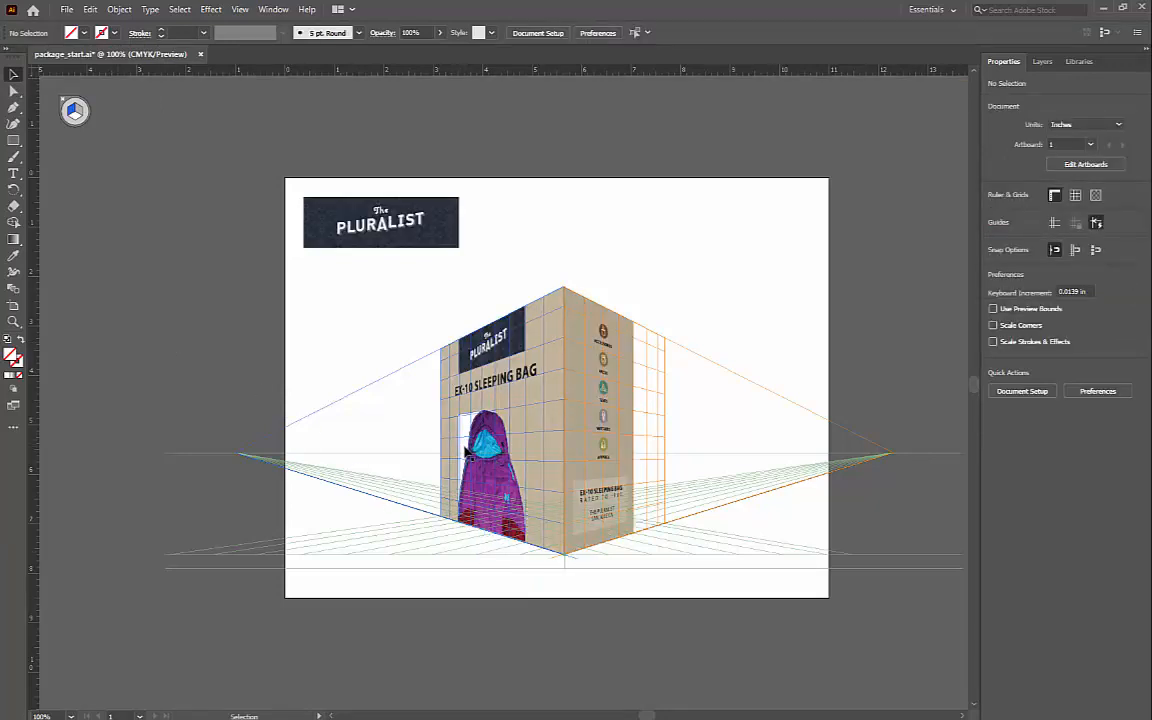
# Step: Set the fill of the white background path left of the sleeping bag to None within its nested group, and leave isolation mode
pyautogui.doubleClick(466, 451)
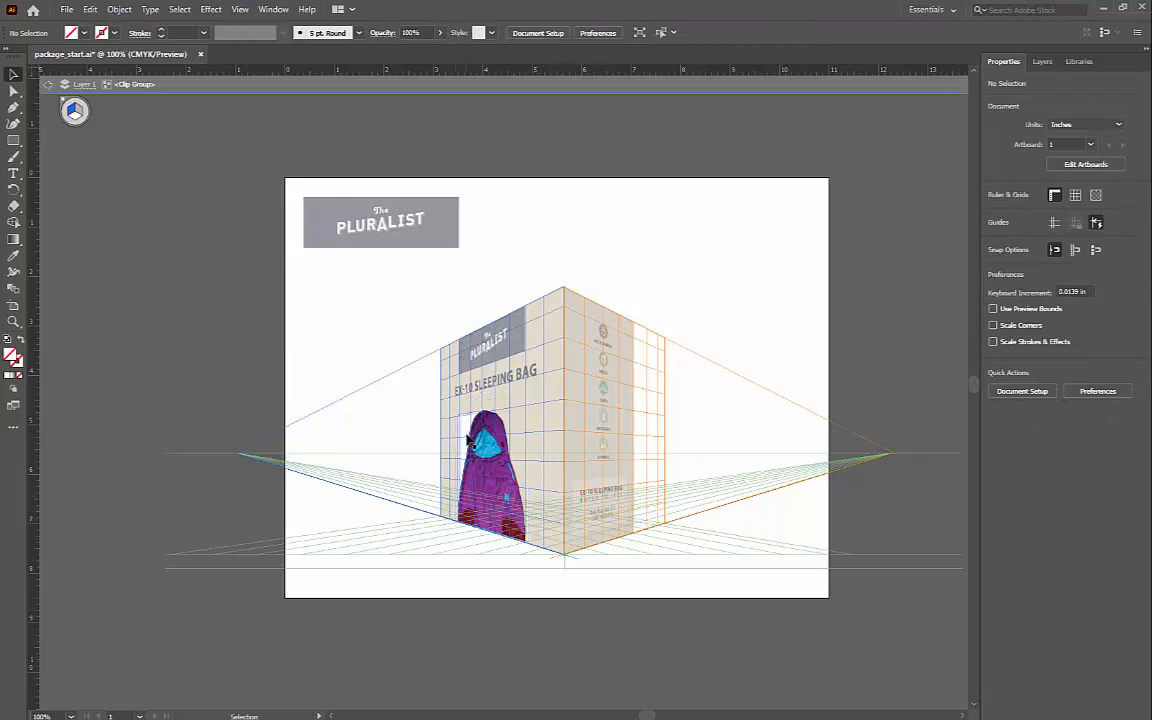
pyautogui.doubleClick(467, 445)
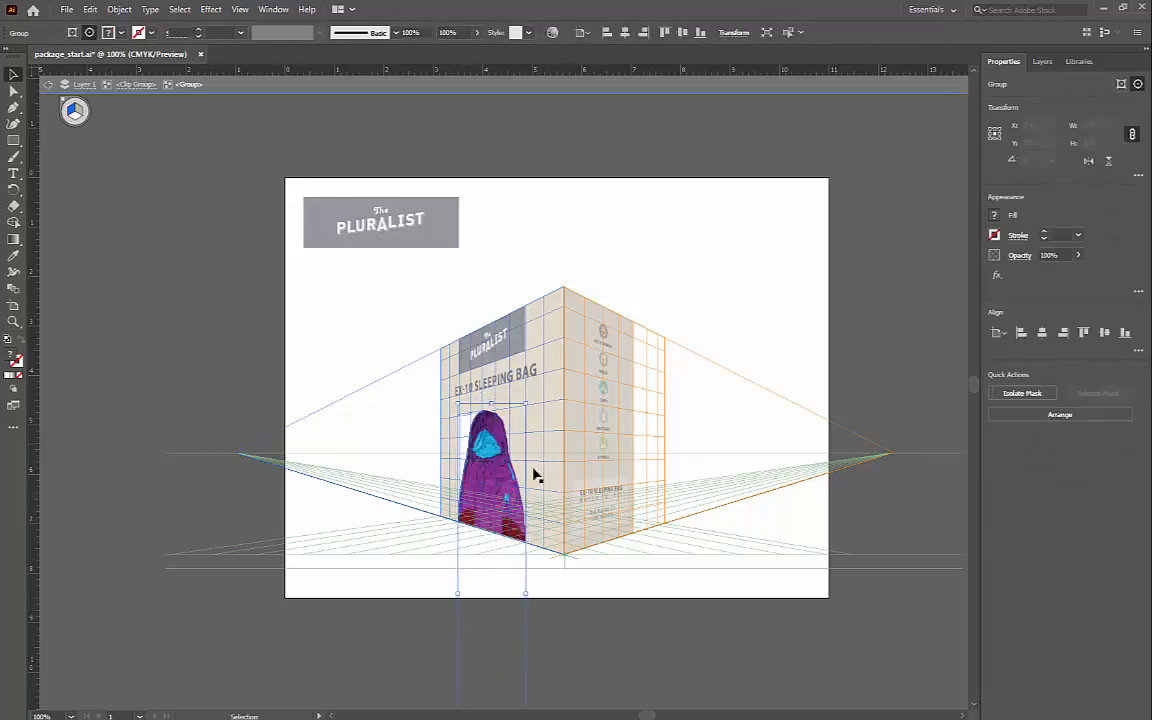
pyautogui.click(463, 432)
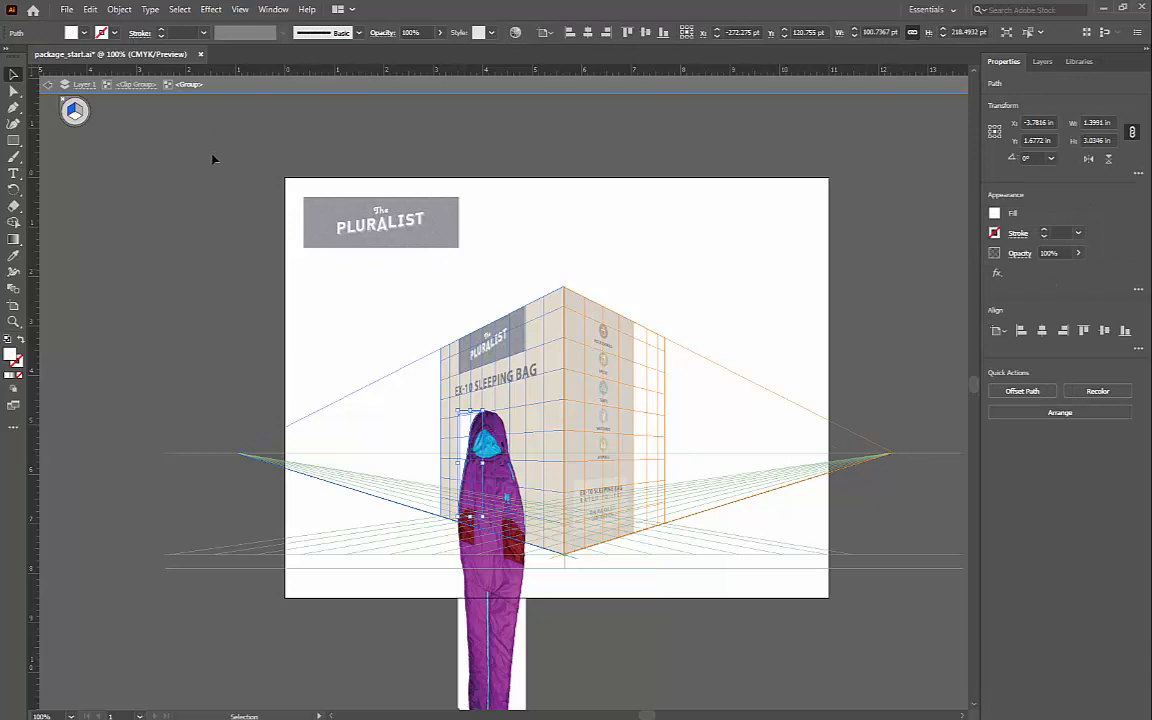
pyautogui.click(84, 33)
pyautogui.click(8, 57)
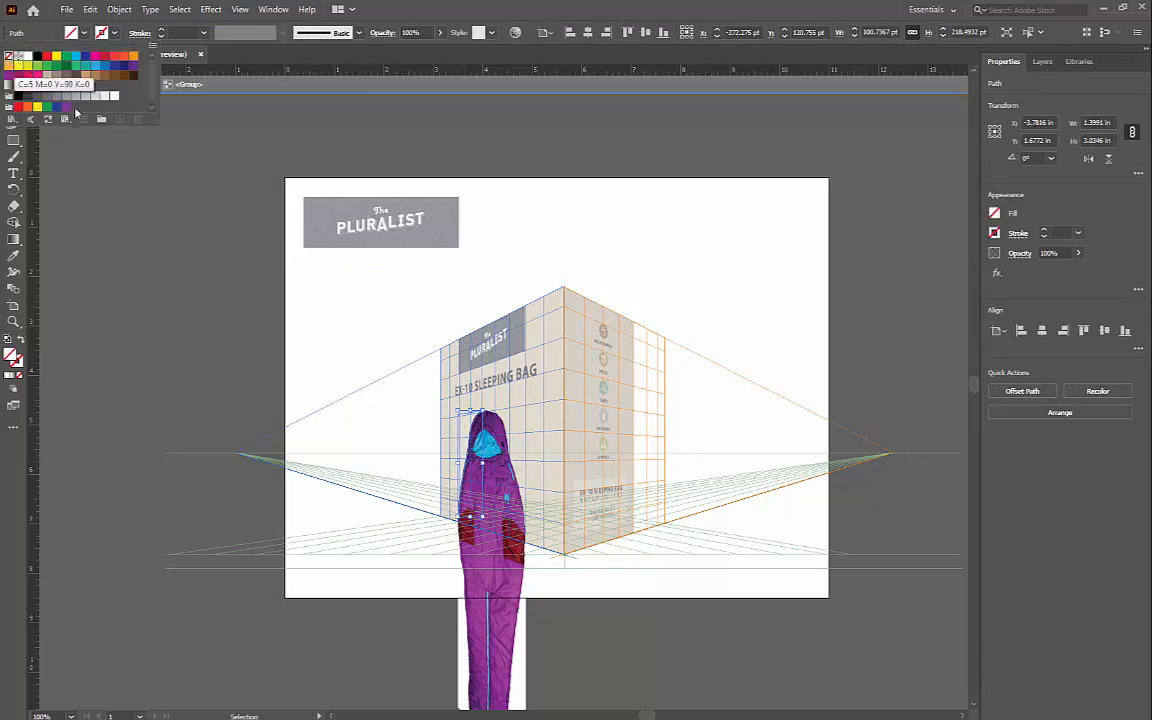
pyautogui.press('Escape')
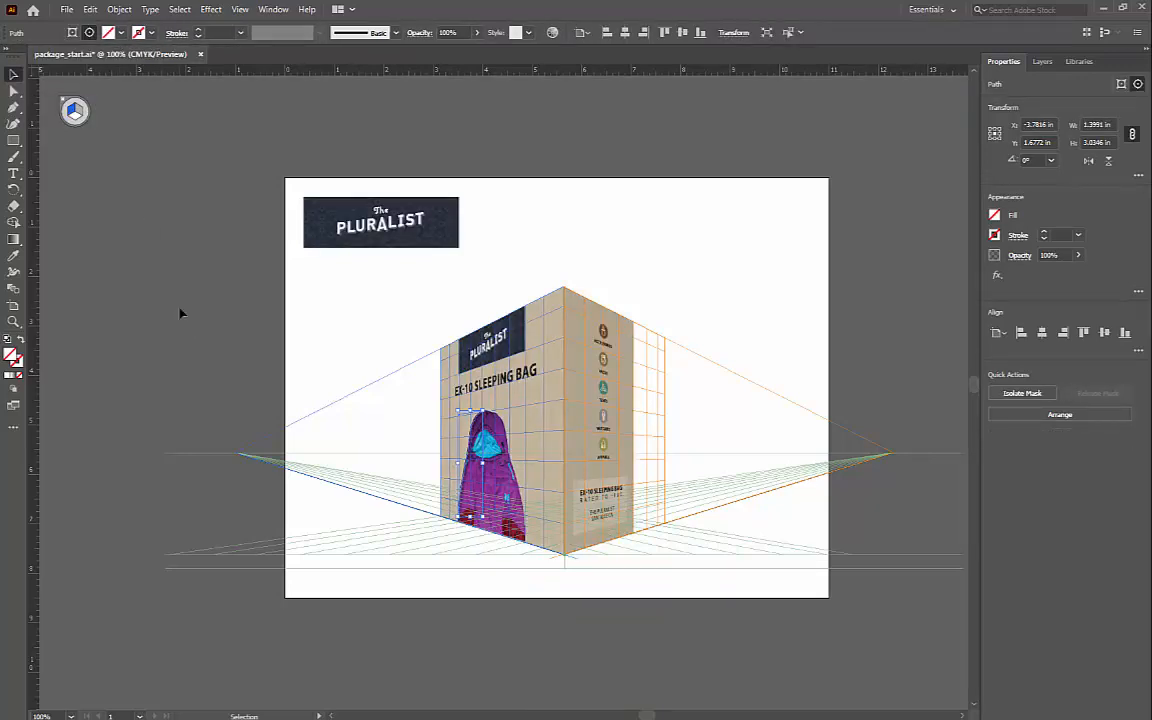
pyautogui.click(171, 319)
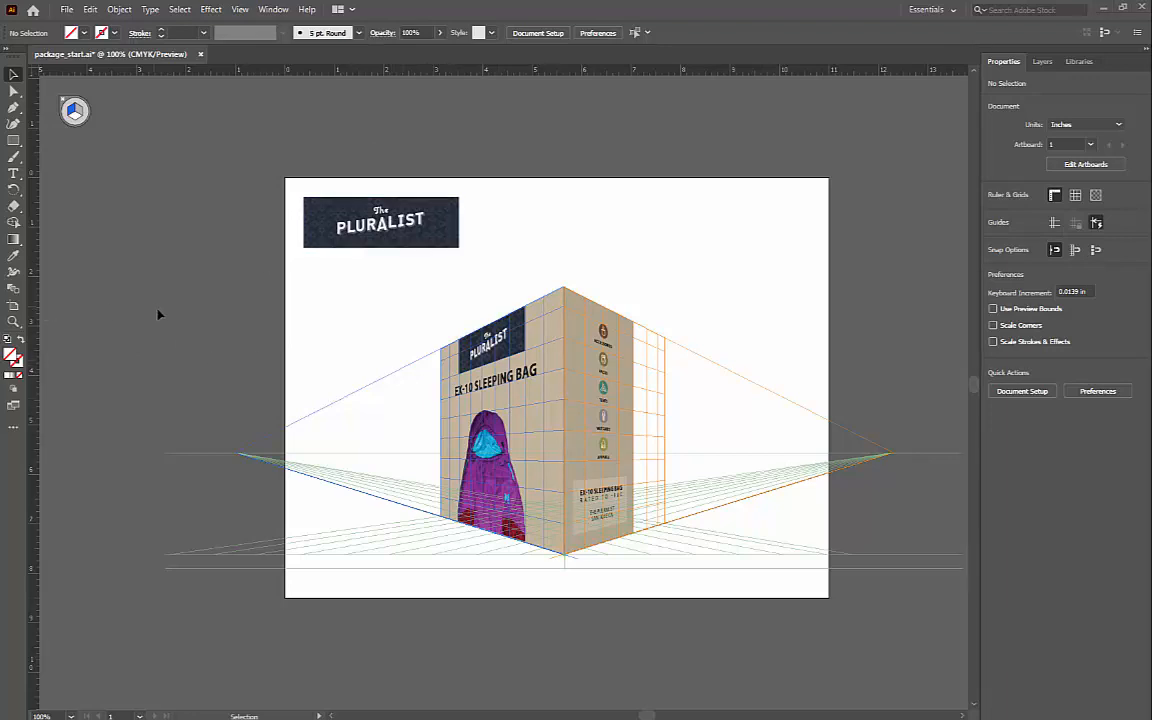
# Step: Hide the perspective grid to show the finished package alone
pyautogui.click(238, 10)
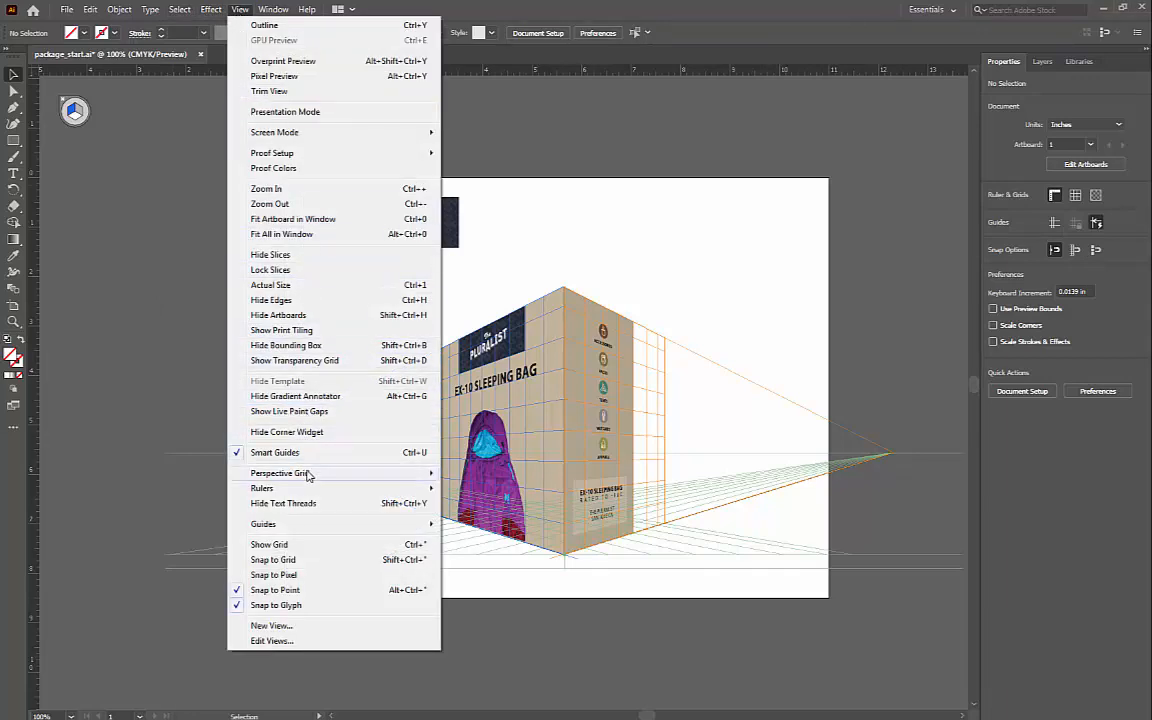
pyautogui.moveTo(305, 474)
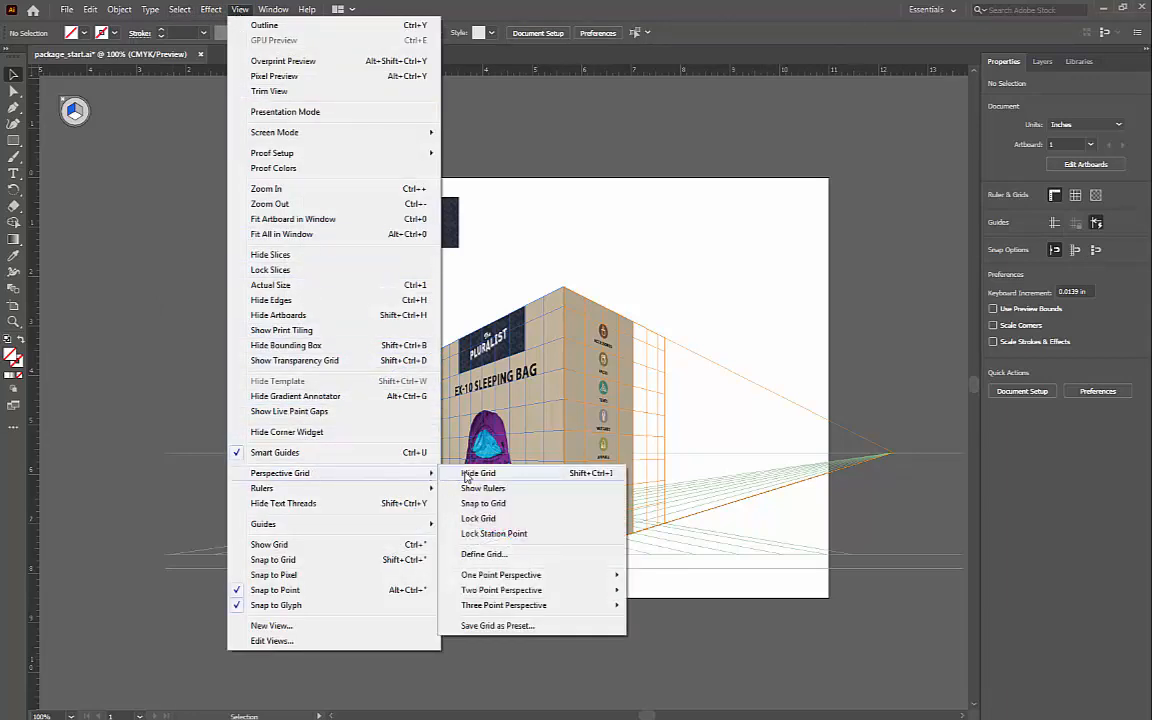
pyautogui.click(478, 473)
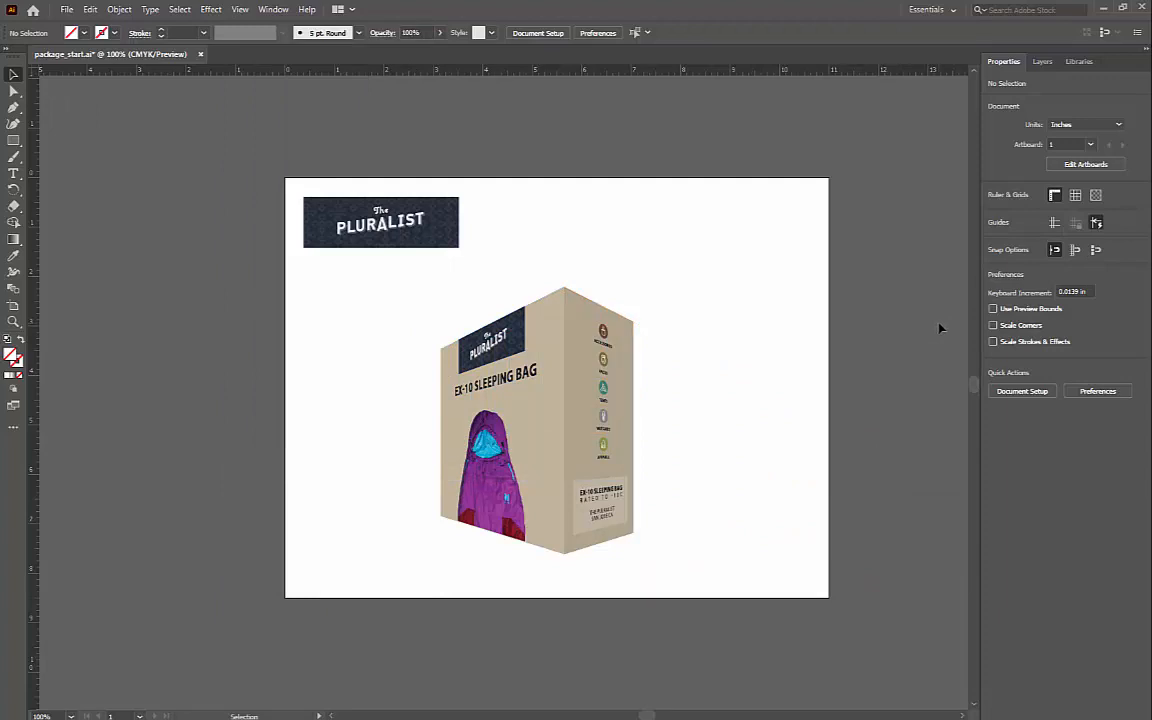